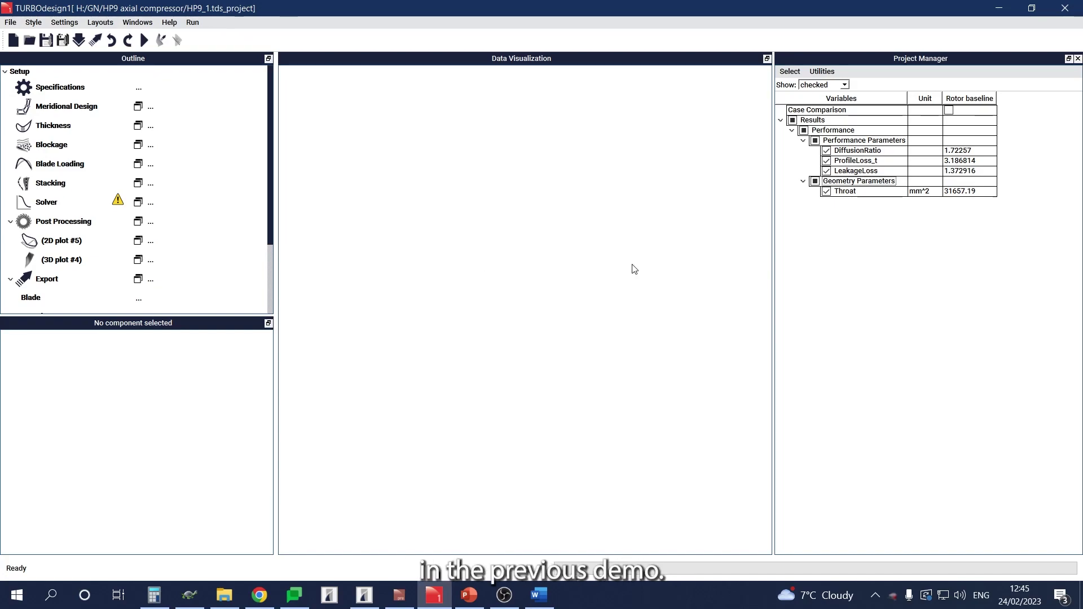
Add a new optimization for the rotor baseline and open its inputs, constraints, objectives and results views
scroll(246, 241, down, 2)
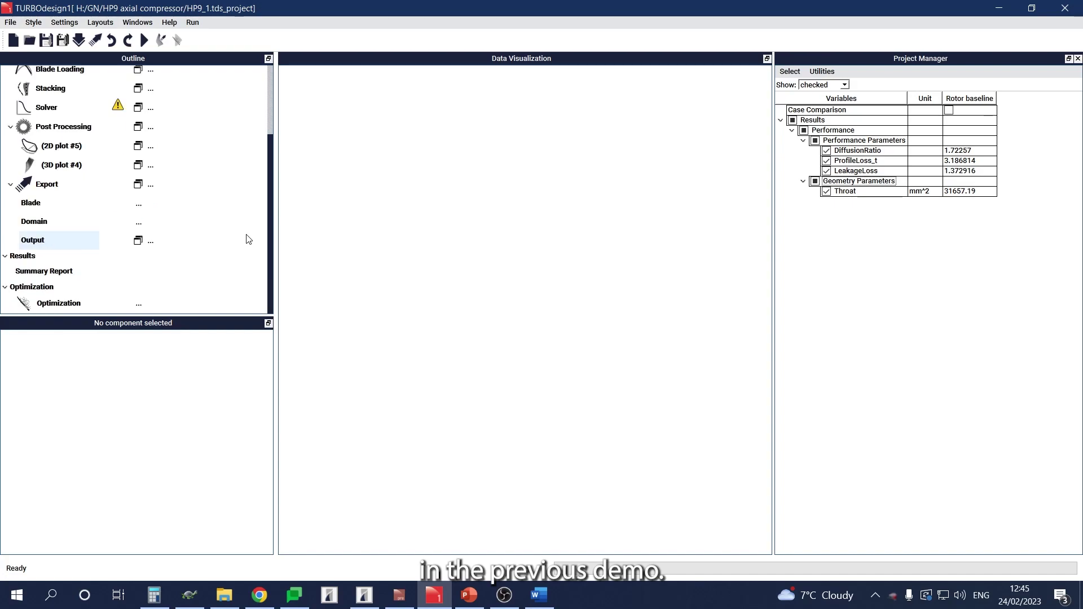
click(138, 304)
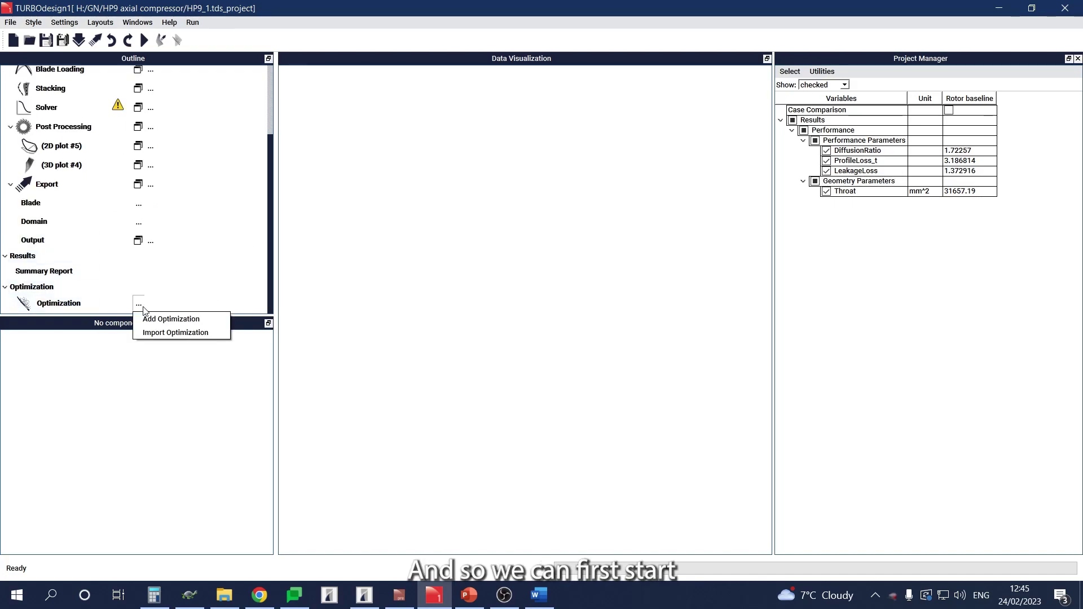
click(171, 319)
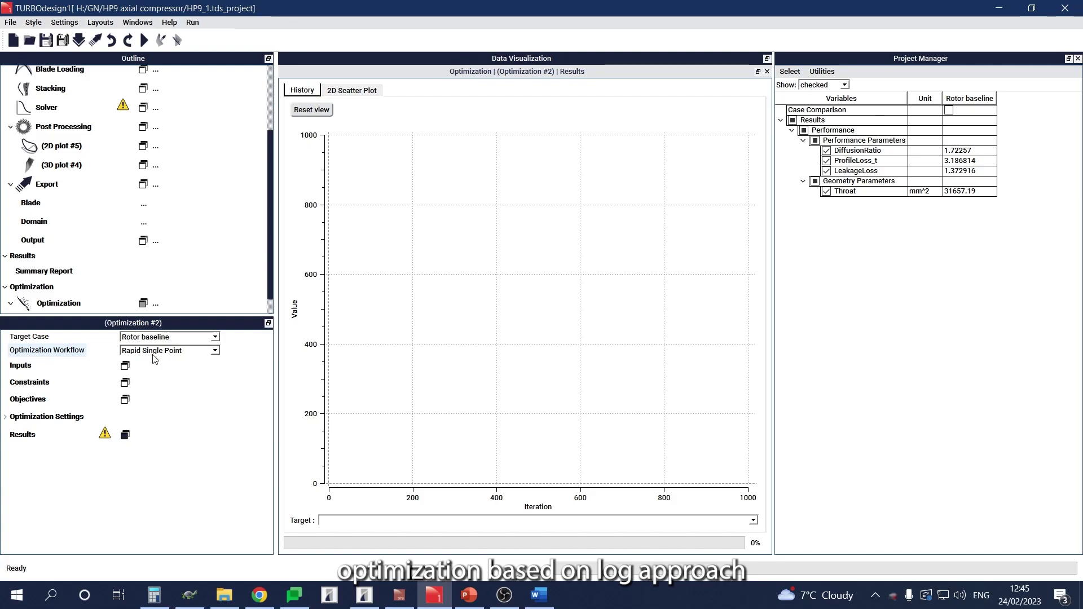
click(143, 304)
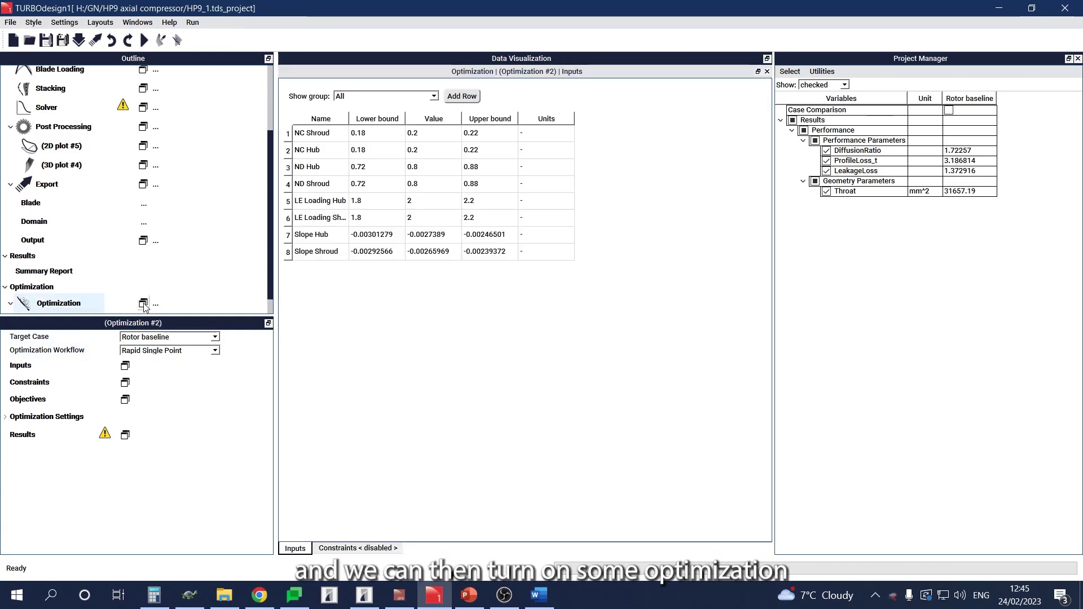
Arrange the optimization's Inputs and Constraints views side by side above the Objectives view, with equal widths and enough height for all input rows
click(298, 548)
drag(523, 74, 529, 113)
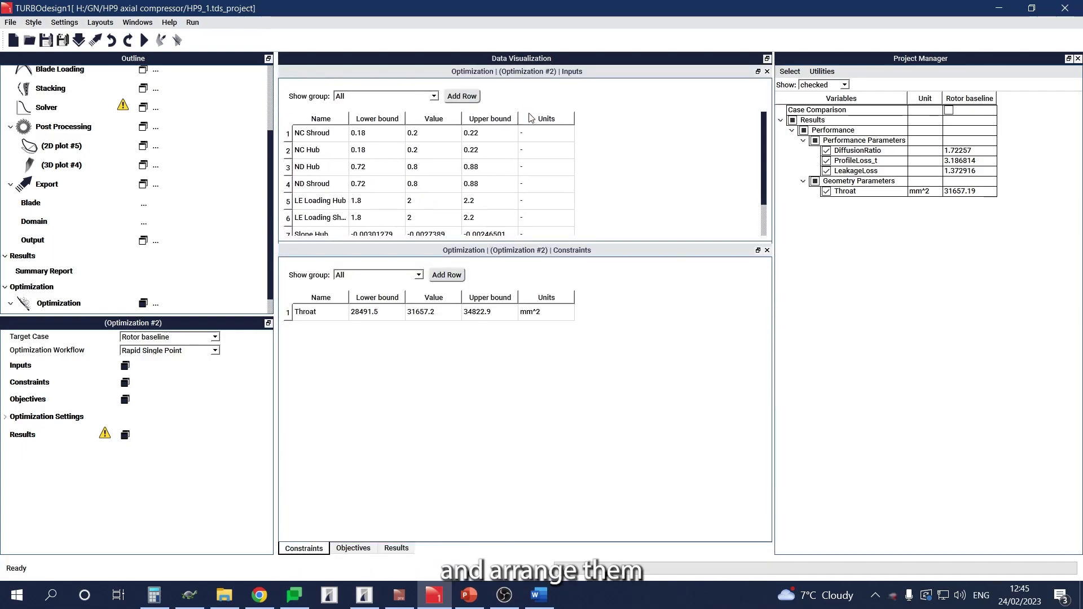
drag(480, 251, 733, 162)
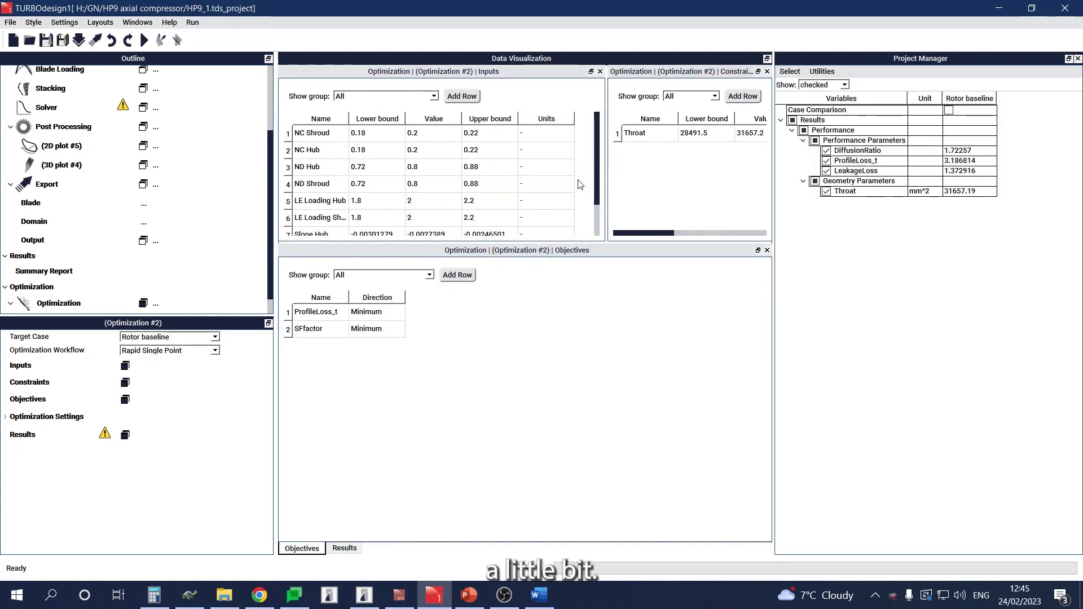
drag(608, 186, 526, 182)
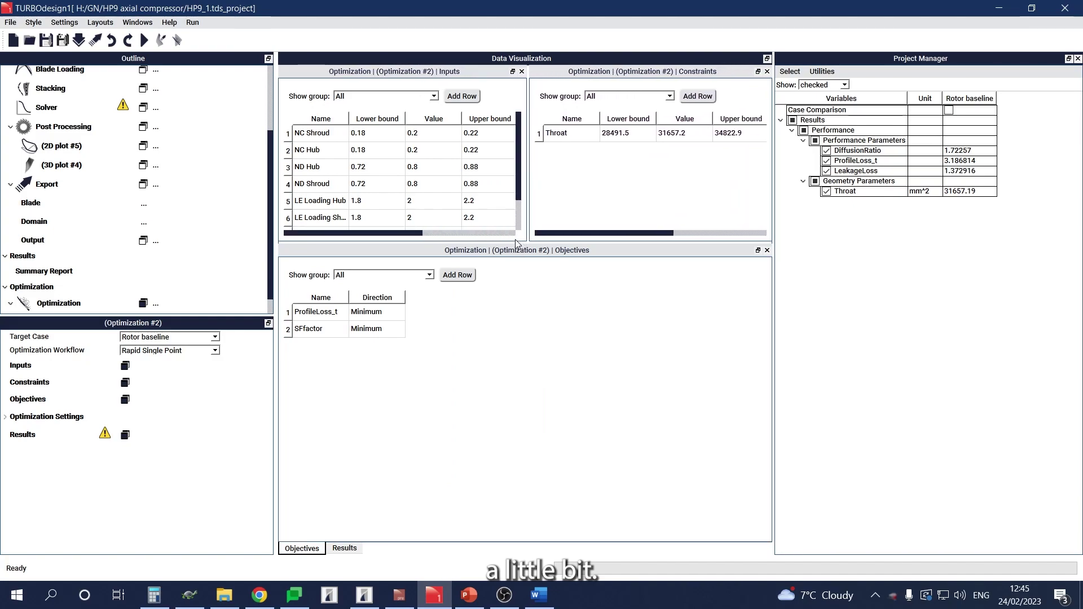
drag(516, 244, 512, 321)
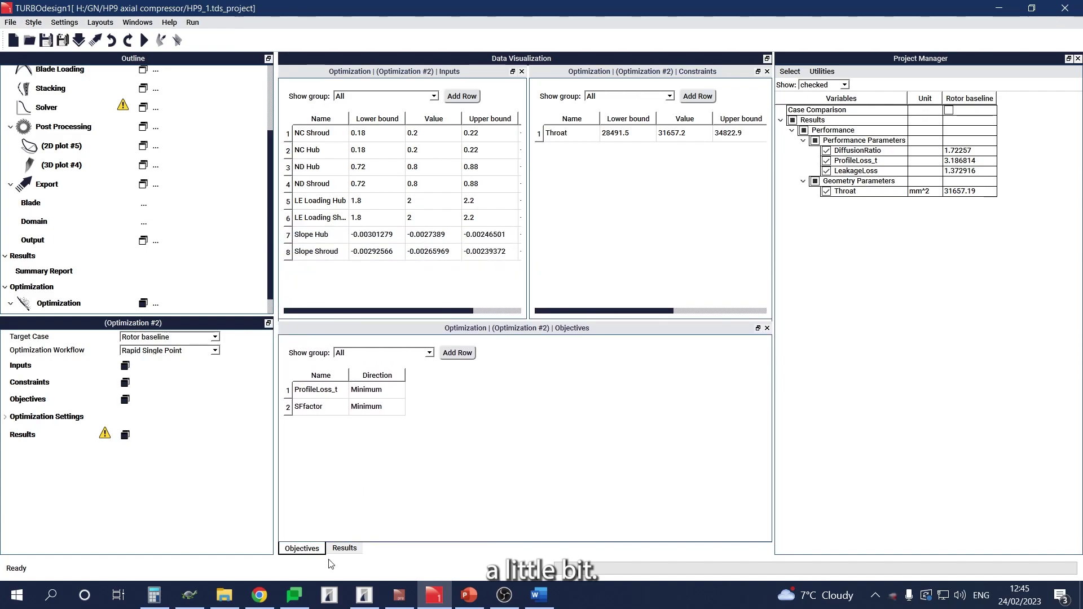
Dock the Results view beside the Objectives view and widen the results plot area
click(342, 548)
drag(506, 337, 737, 451)
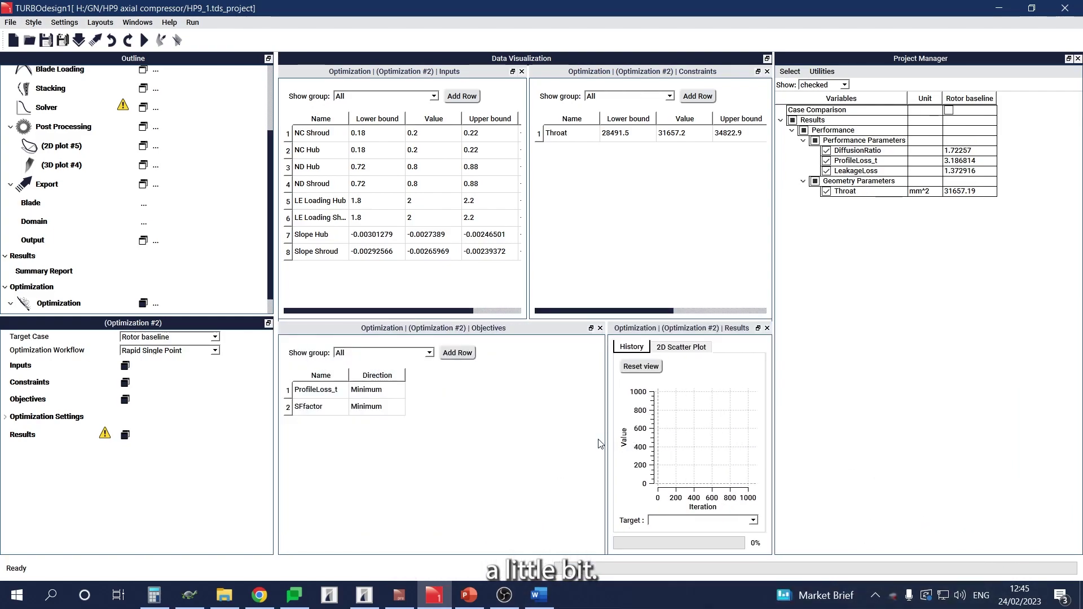
drag(600, 444, 409, 439)
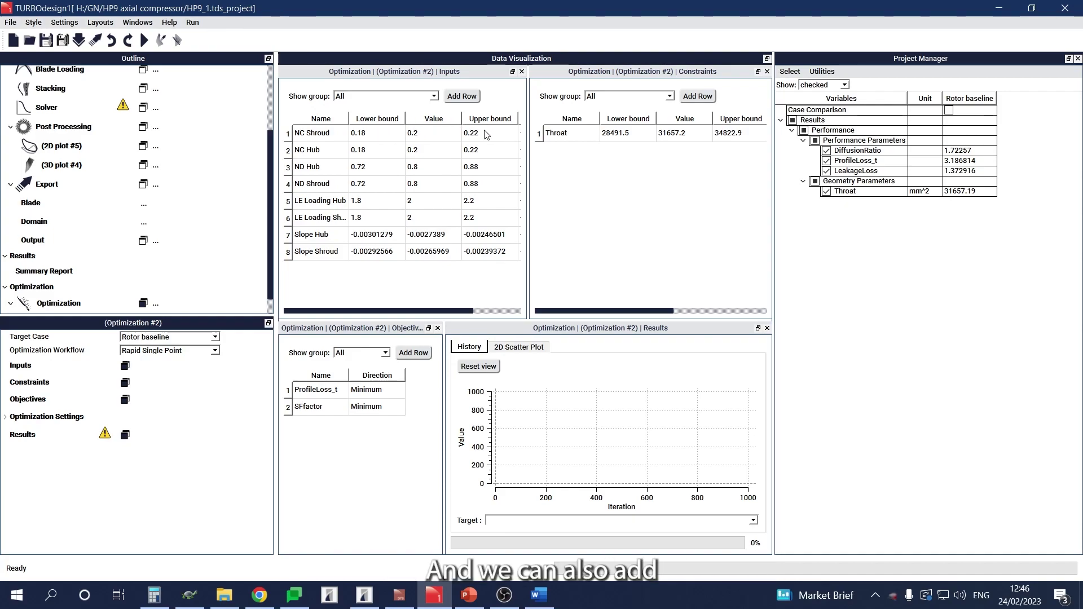
Add the spanwise blade loading parameter rVt* Shroud TE to the optimization inputs
click(472, 99)
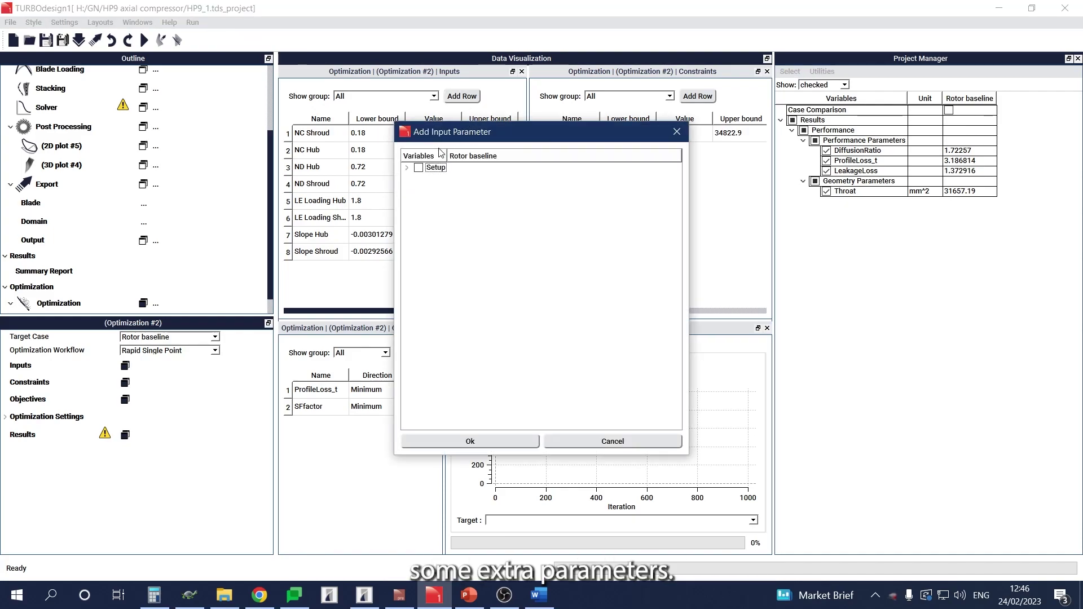
click(406, 168)
click(418, 188)
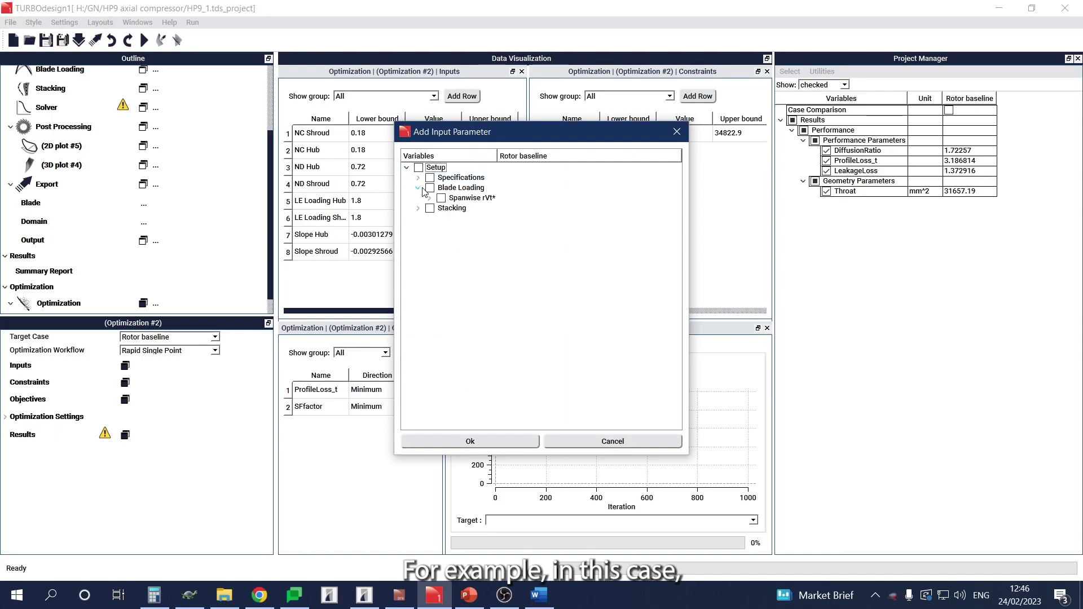
click(429, 198)
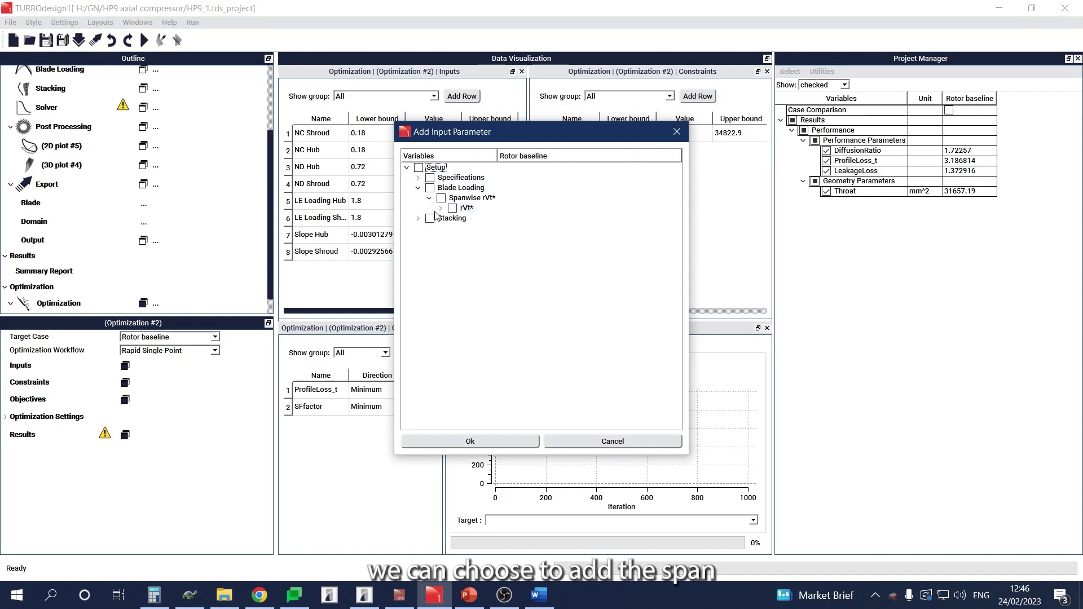
click(440, 209)
click(463, 228)
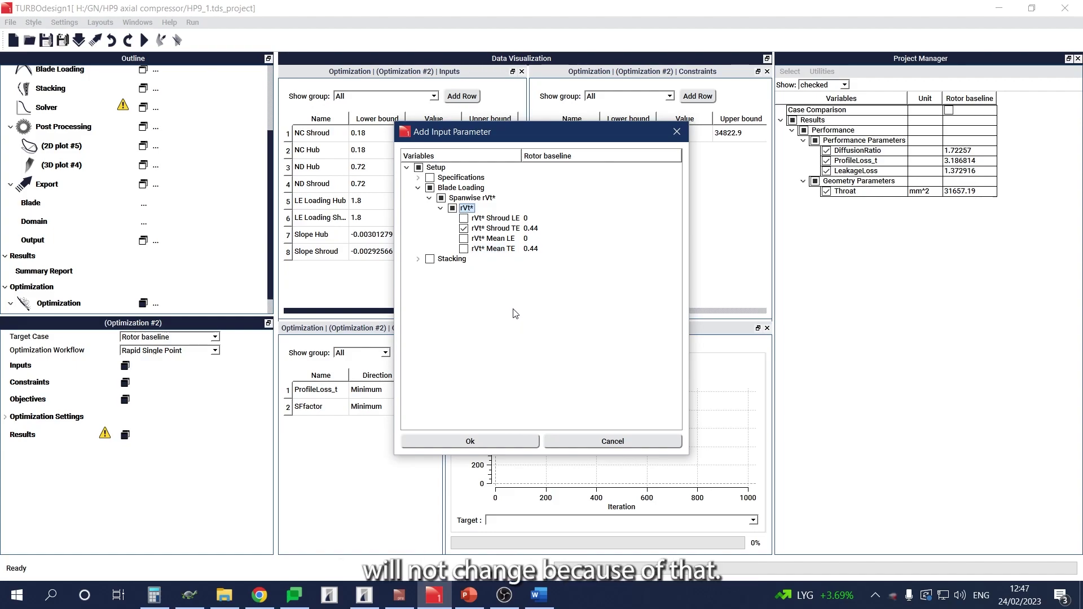
click(491, 439)
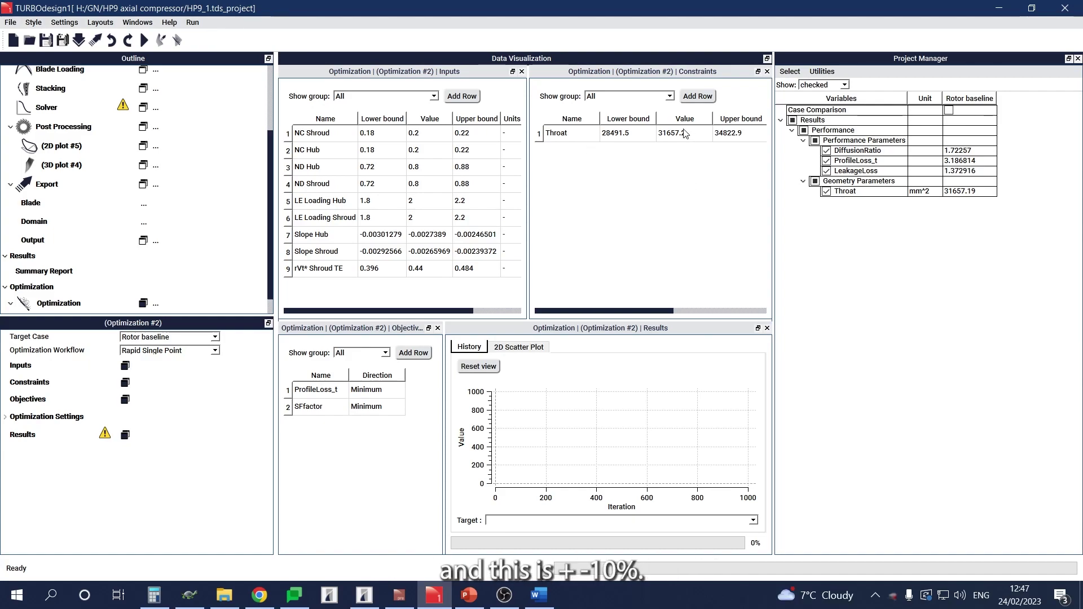
Set the Throat constraint's lower bound to 31340 mm^2 and its upper bound to 31974 mm^2
double_click(622, 135)
text(31340)
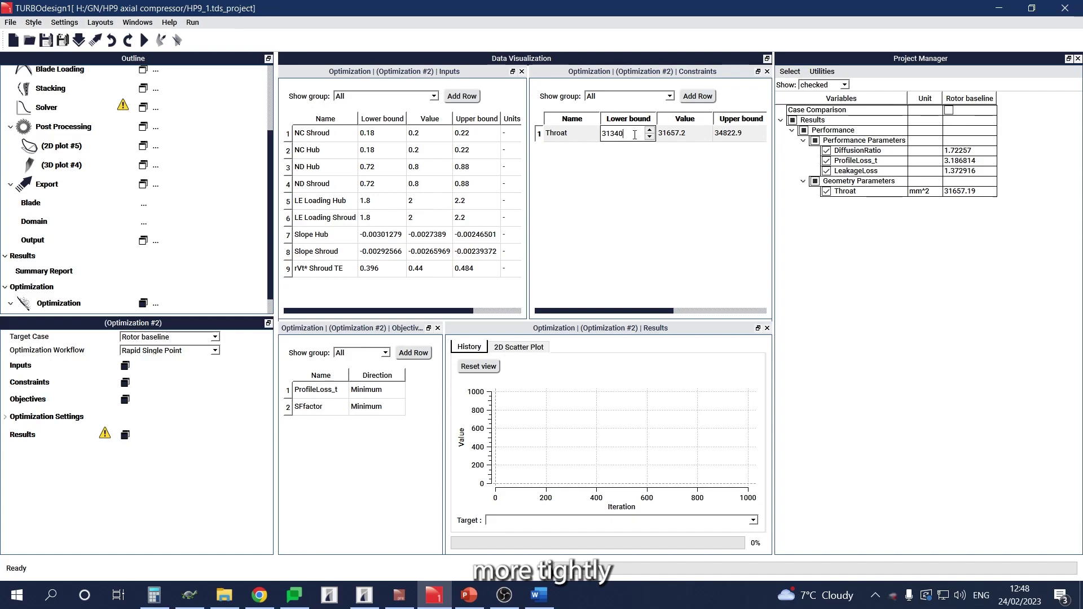
double_click(733, 132)
text(317)
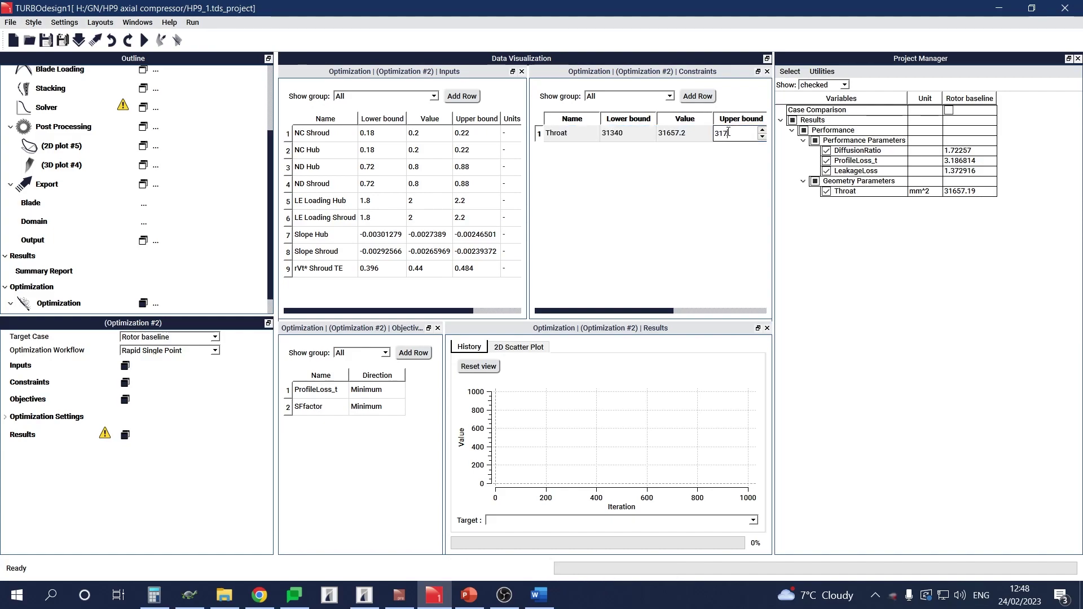
key(BackSpace)
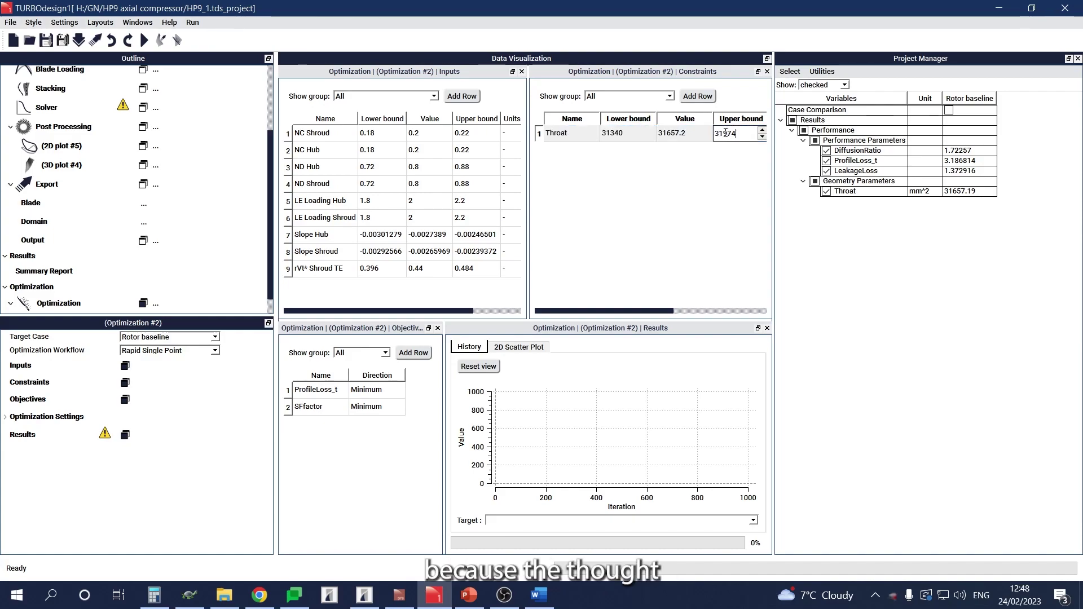
click(705, 194)
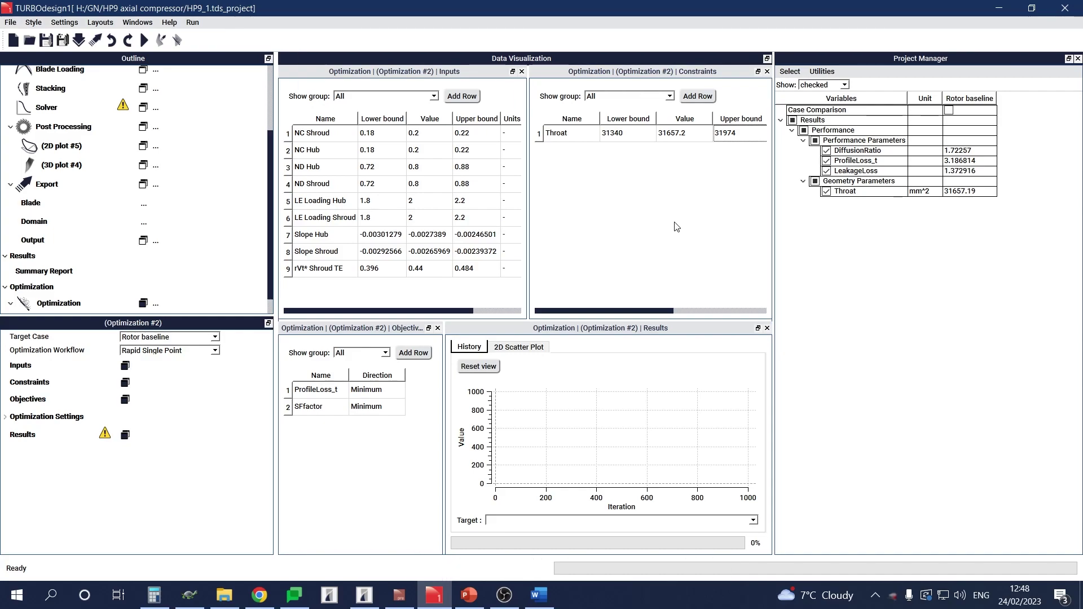
Add the performance parameter DiffusionRatio to the optimization constraints
click(698, 97)
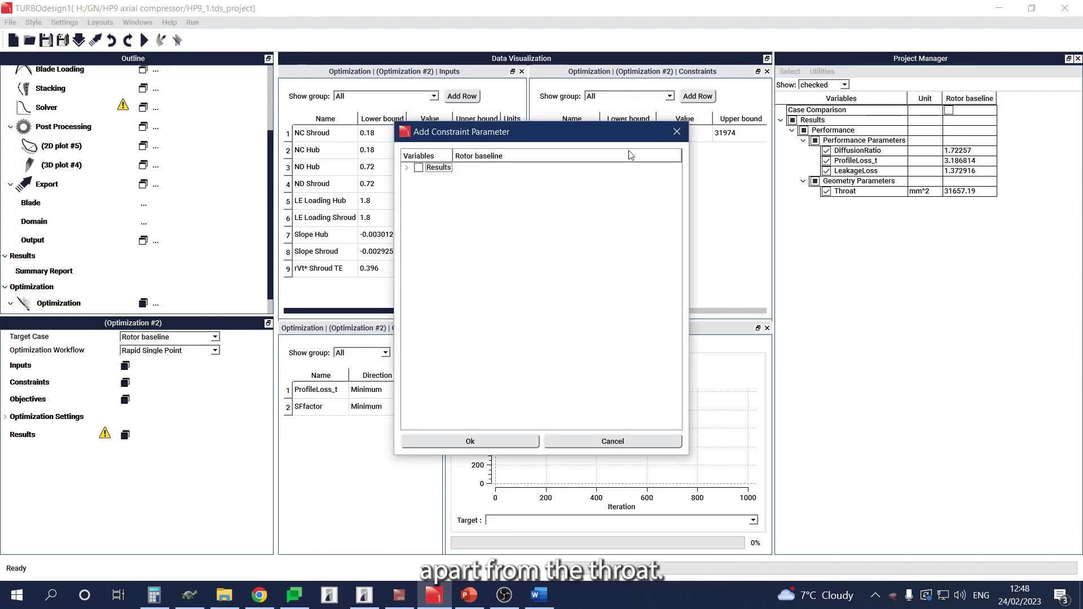
click(406, 167)
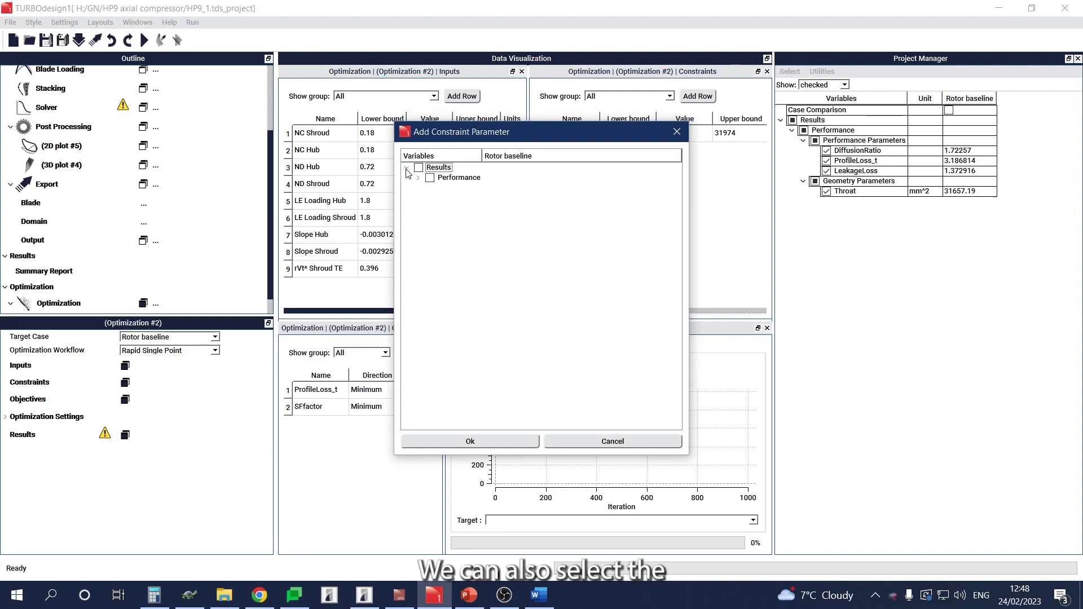
click(418, 178)
click(428, 198)
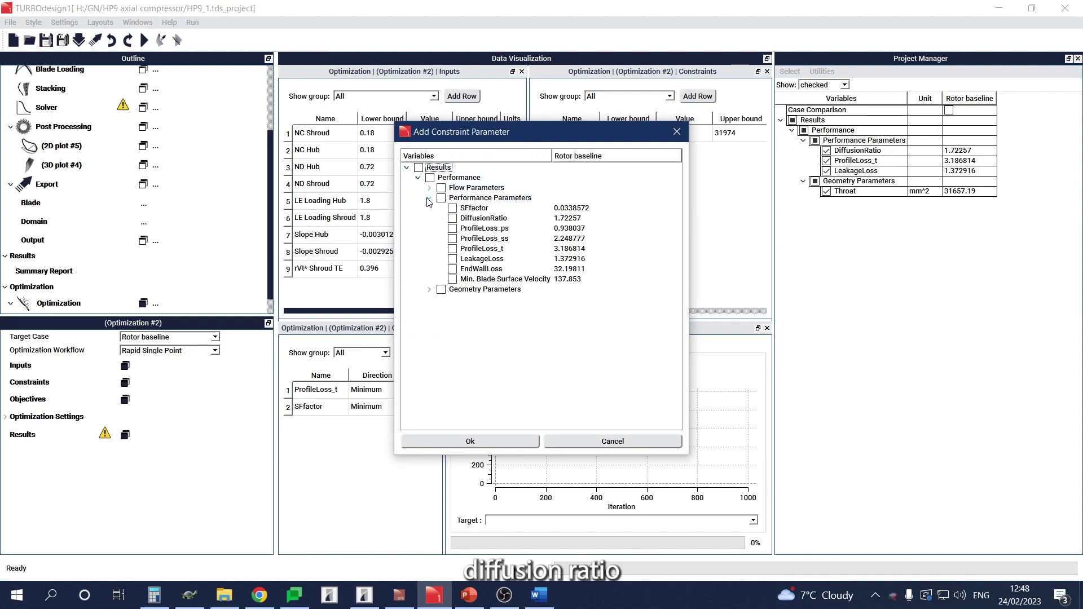
click(453, 219)
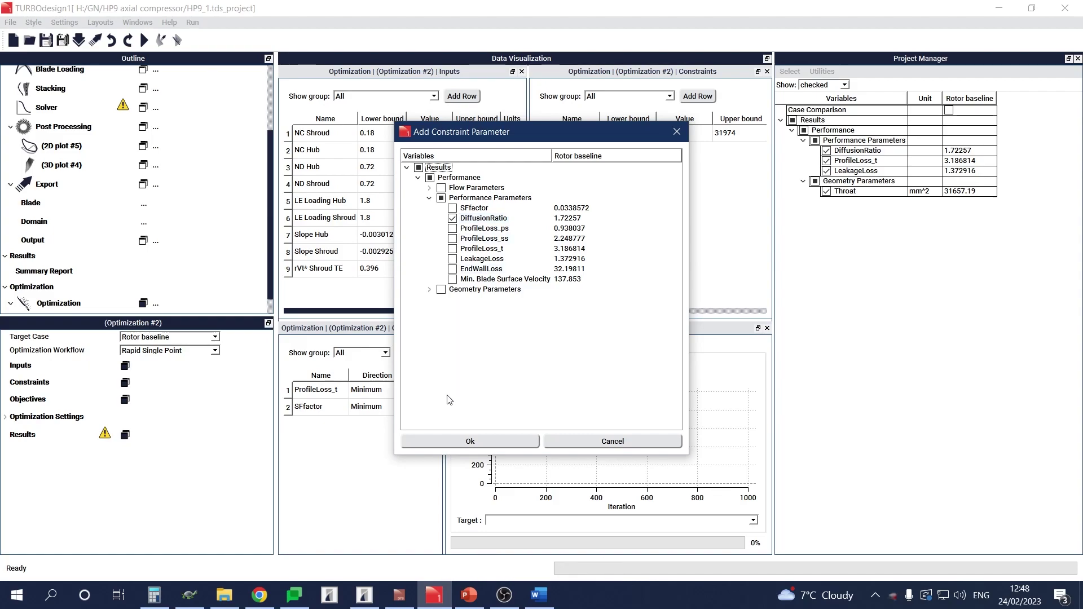
click(470, 441)
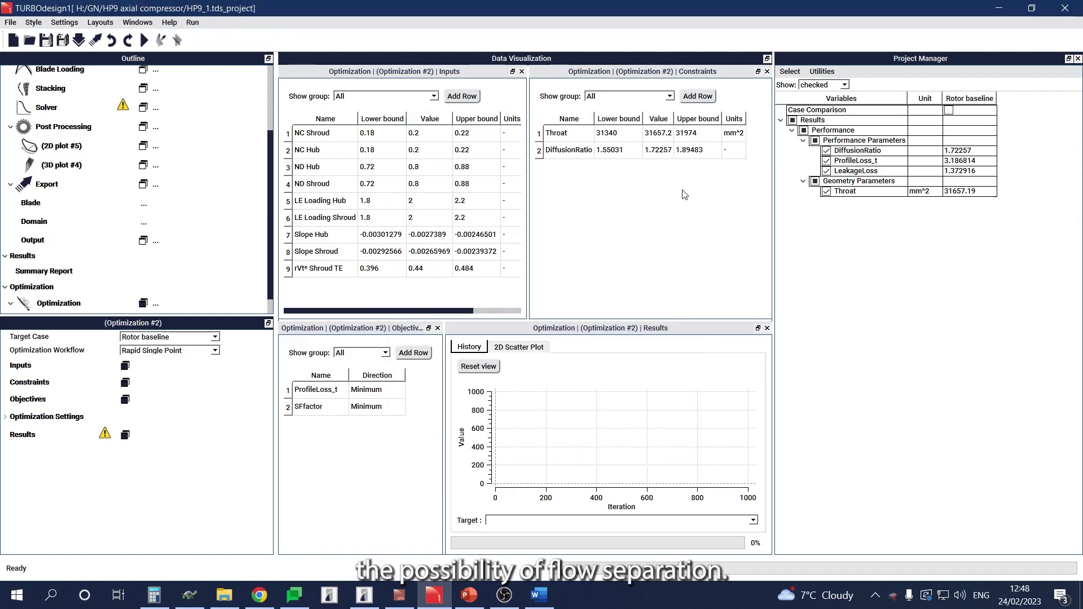
Set the DiffusionRatio constraint's upper bound to 1.8
double_click(691, 150)
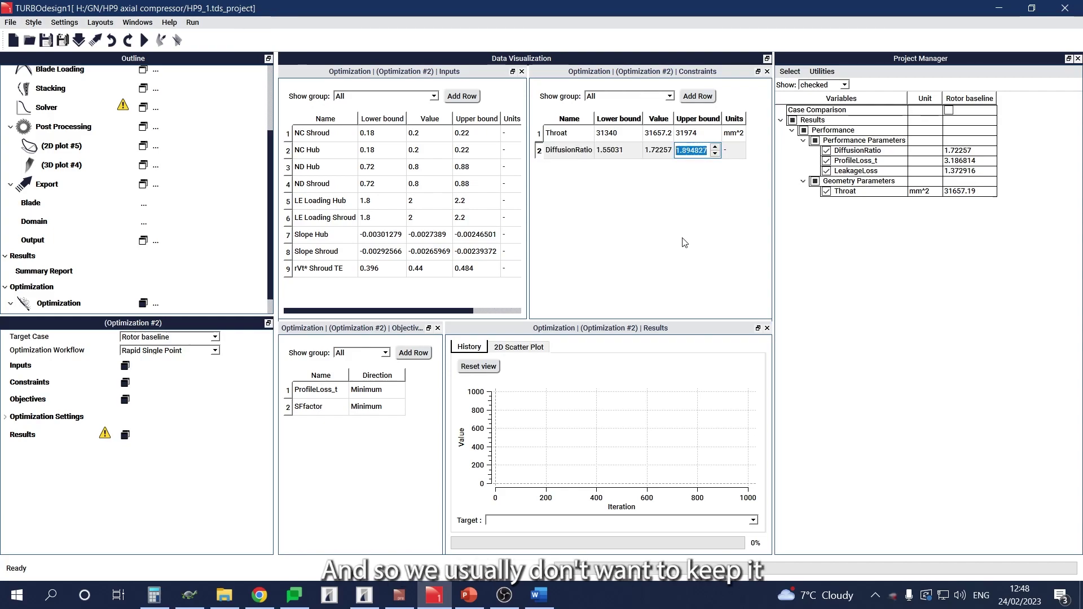
text(1.8)
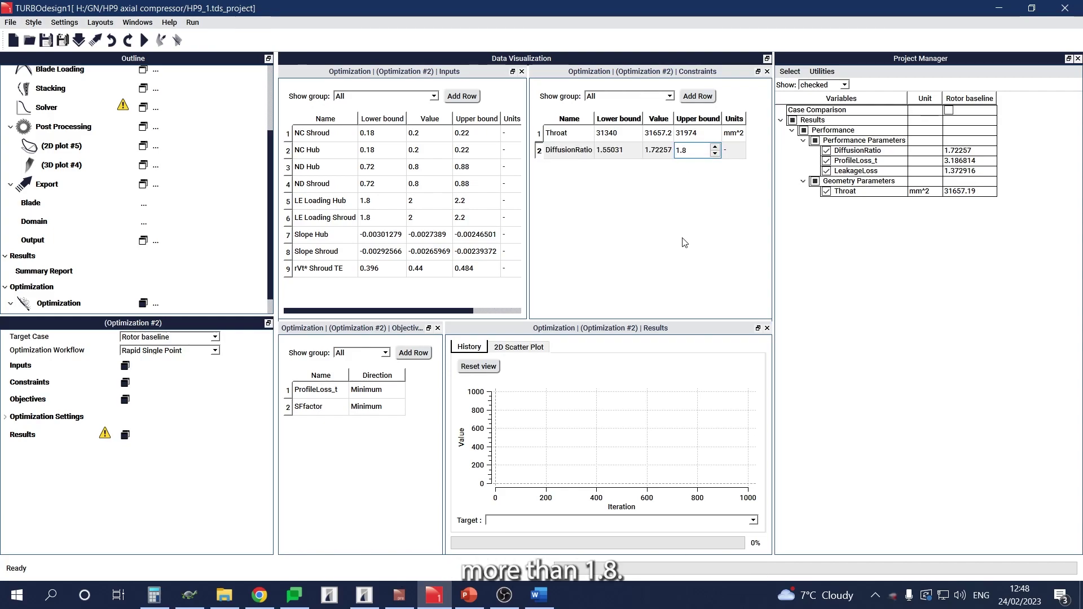
key(Return)
click(671, 242)
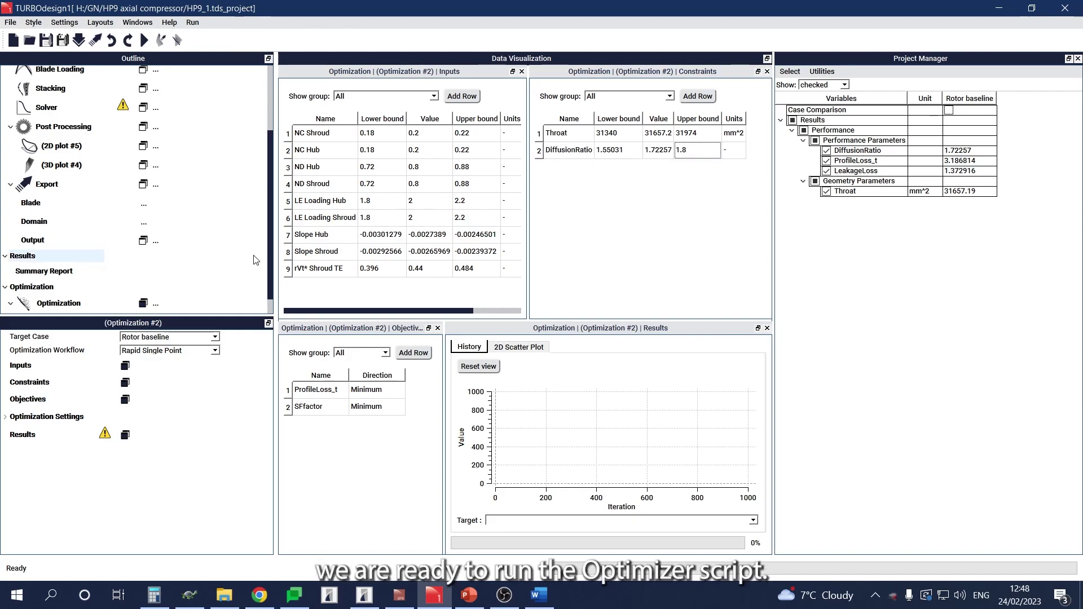
Estimate the input ranges for the new optimization, accepting that incompatible parameters are ignored
scroll(254, 261, down, 1)
click(156, 304)
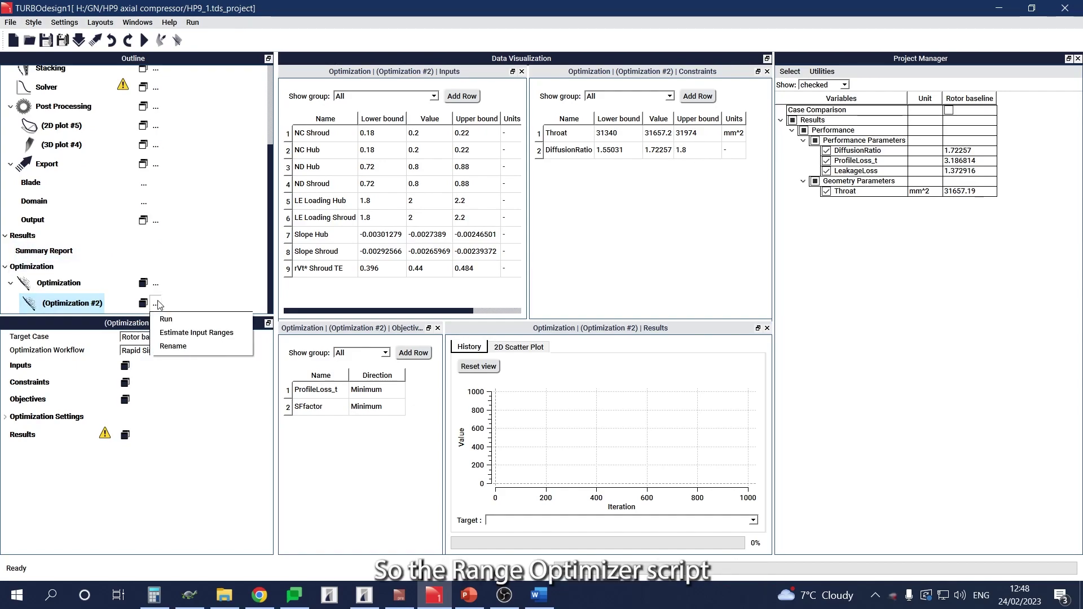
click(197, 333)
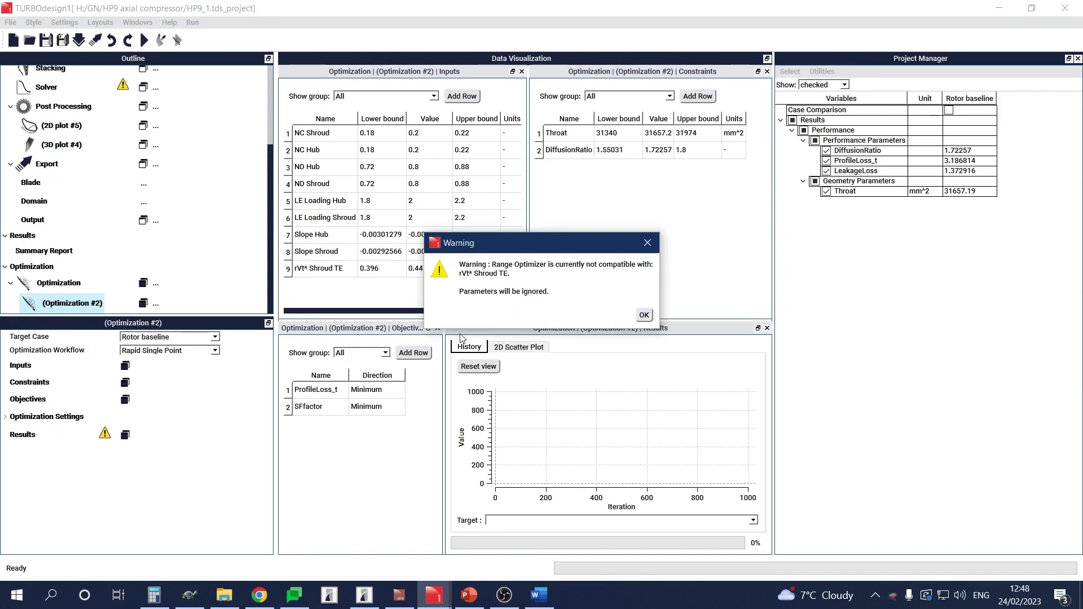
click(644, 316)
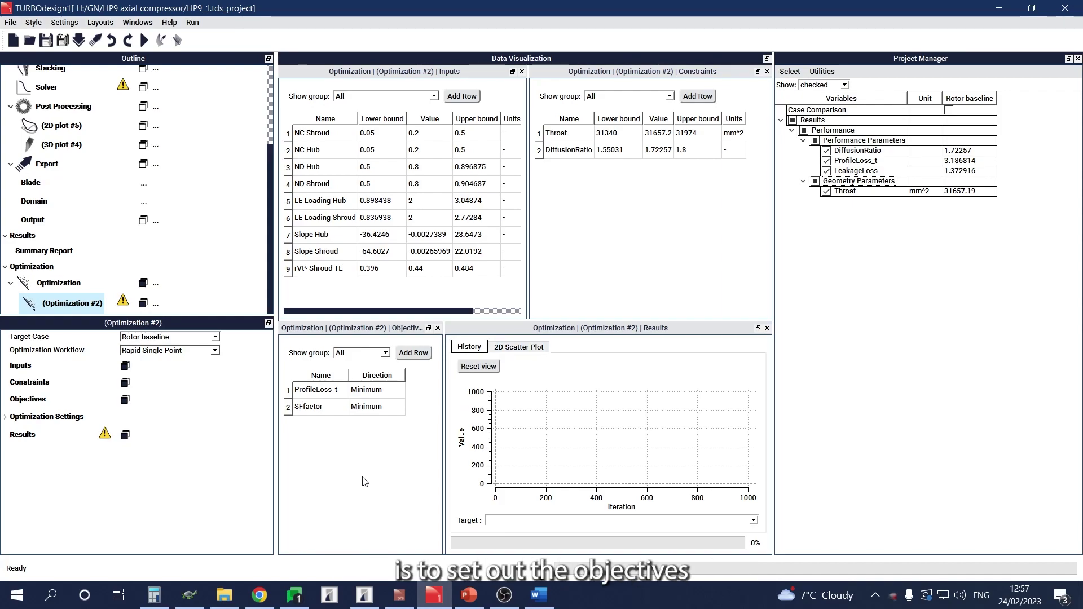
Remove the SFfactor row from the optimization objectives
click(336, 409)
right_click(335, 407)
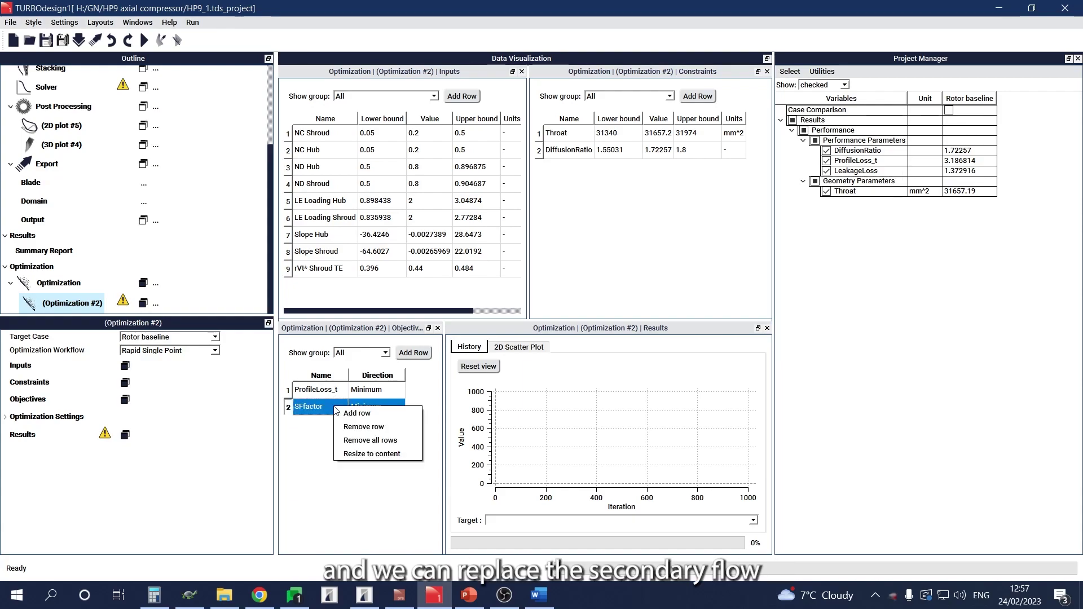
click(364, 426)
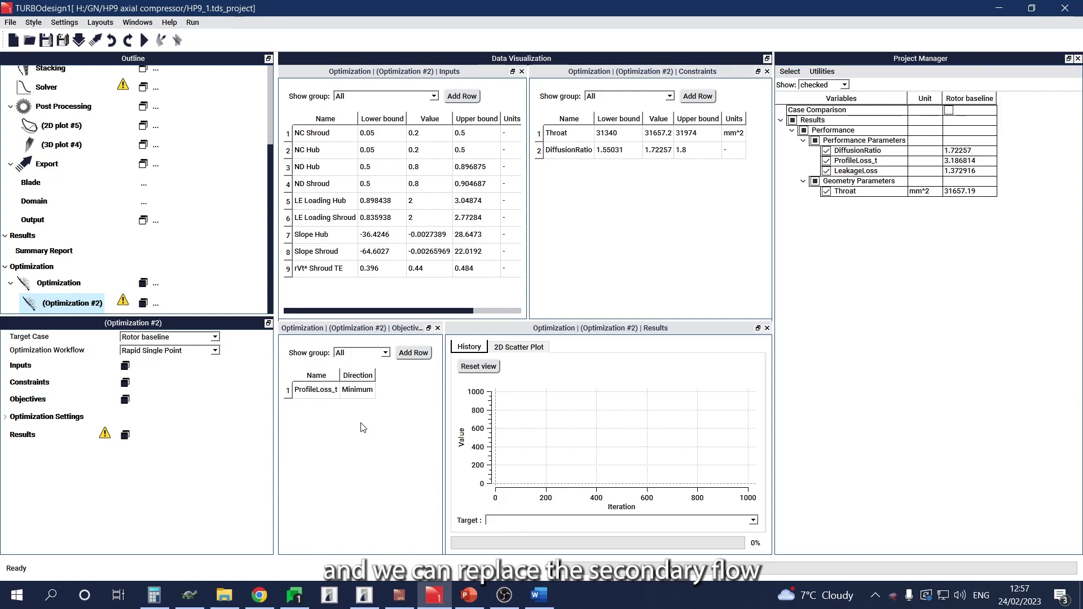
Add the performance parameter LeakageLoss as an optimization objective
click(401, 356)
click(406, 167)
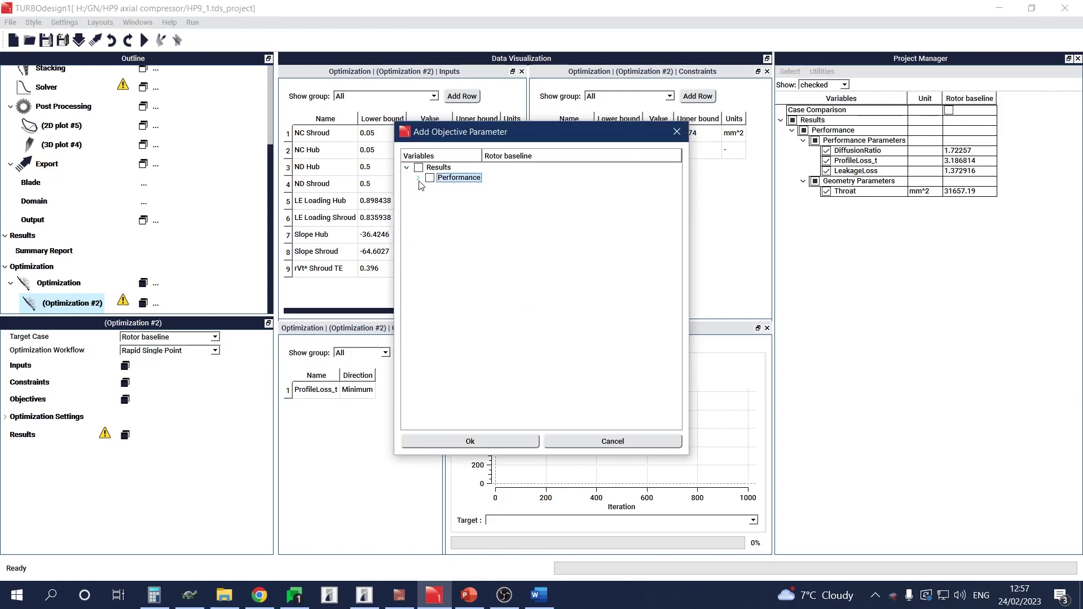
click(418, 178)
click(429, 198)
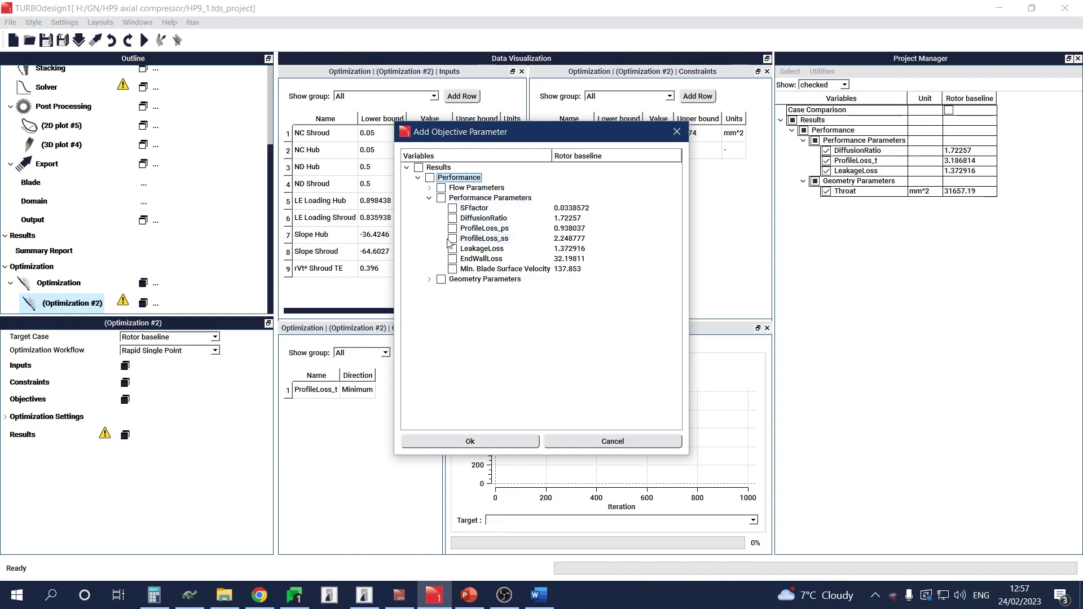
click(489, 441)
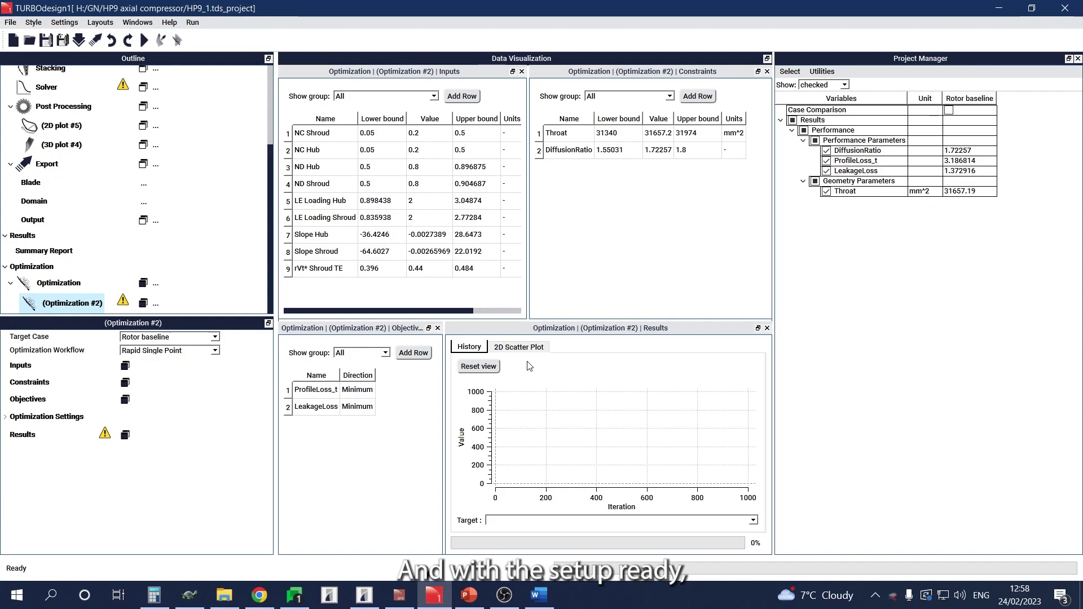
Show the Optimization #2 results as a 2D scatter plot and run the optimization
click(518, 348)
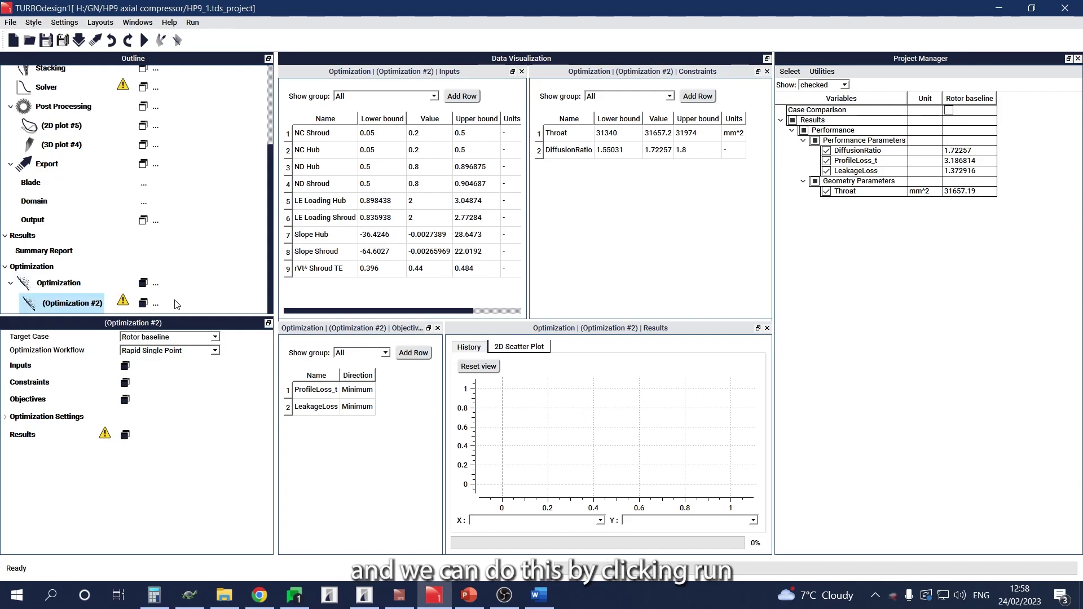
click(157, 304)
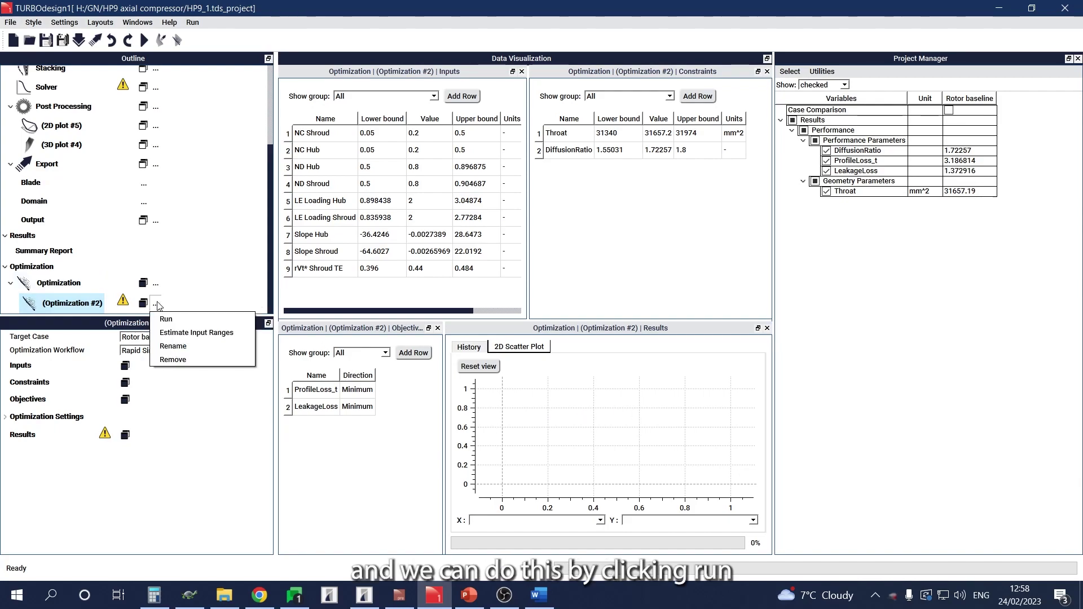
click(191, 319)
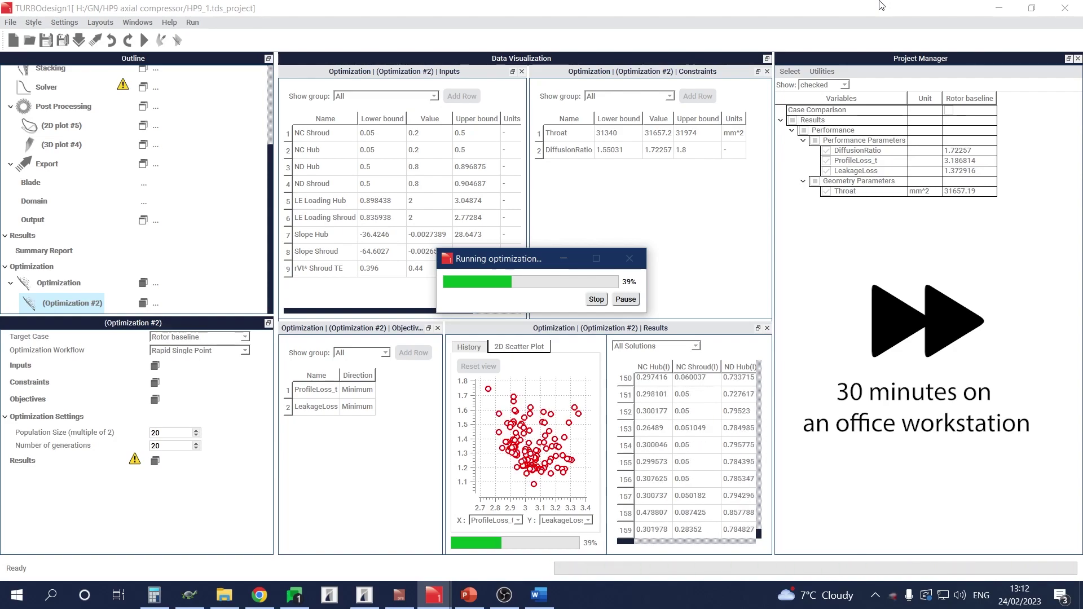
click(622, 603)
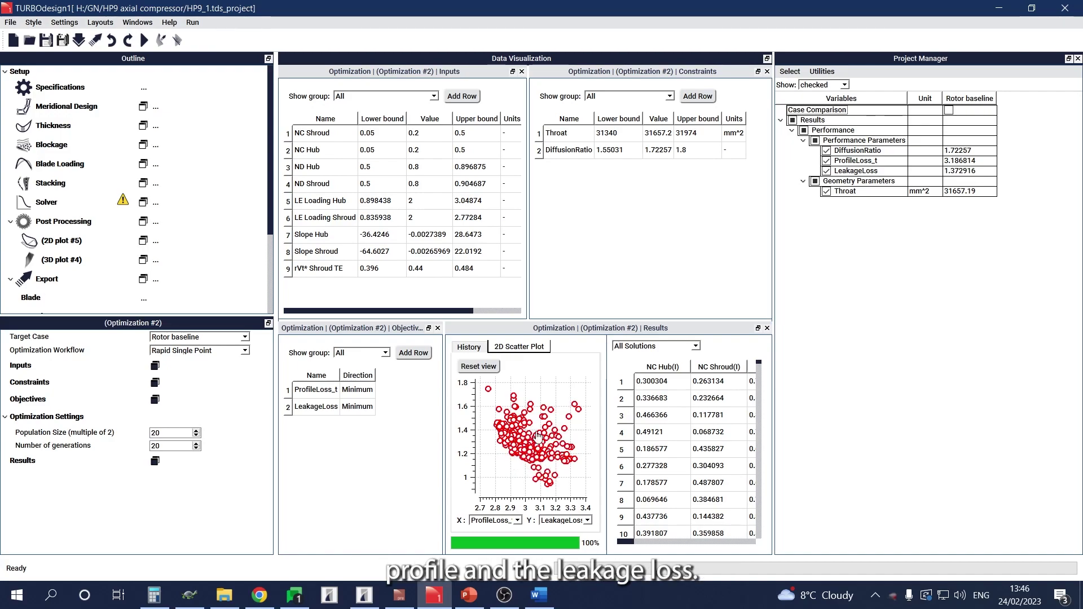
Filter the optimization results to Feasible Solutions, and narrow them further to Pareto Solutions
click(658, 347)
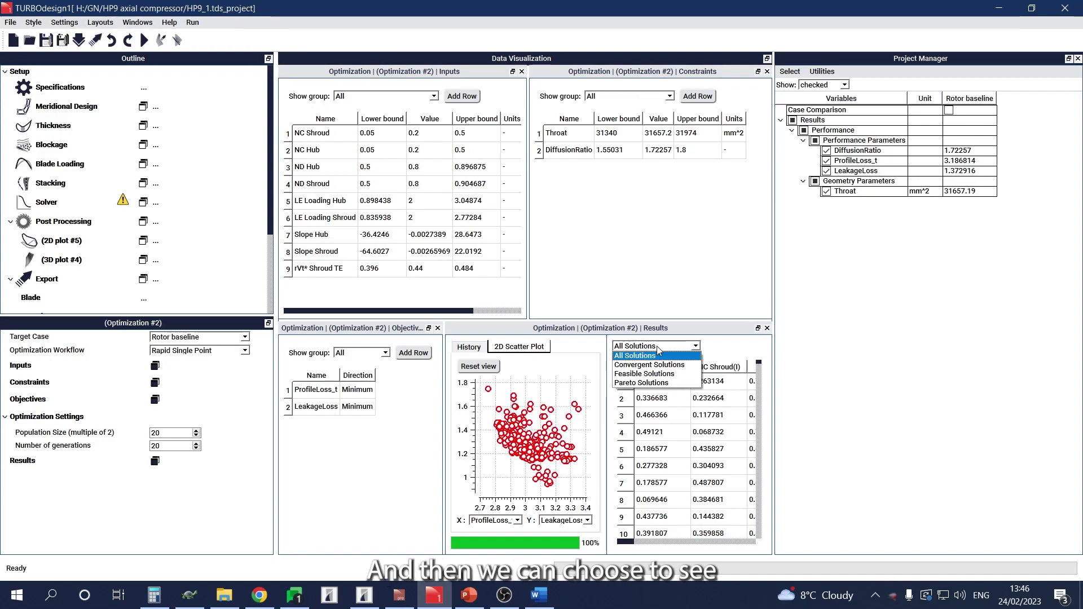
click(652, 374)
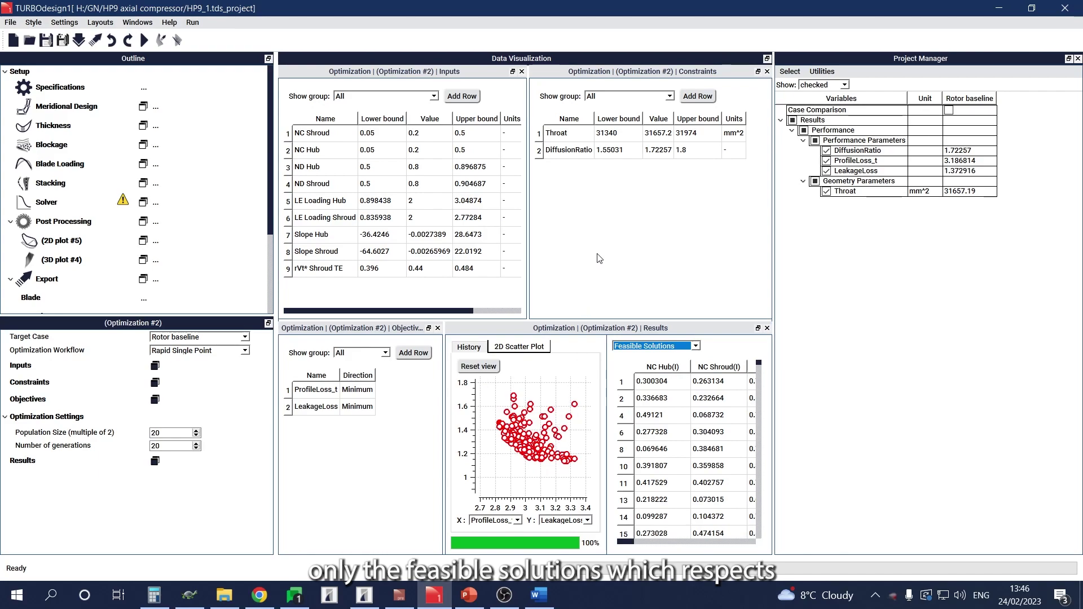
click(626, 347)
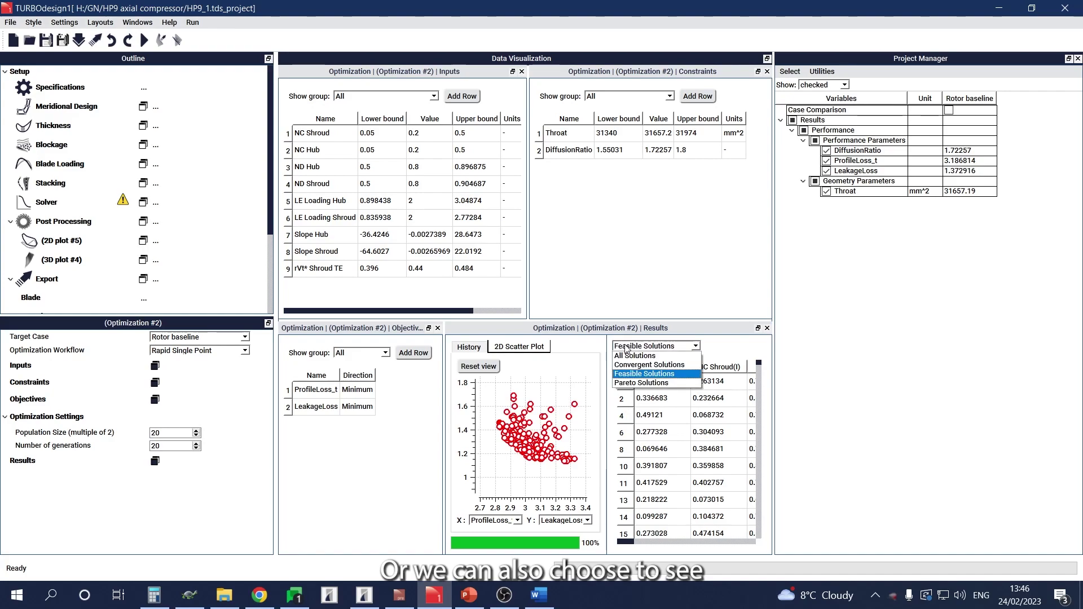
click(634, 383)
Select design 299 on the Pareto front and analyze that case, accepting replacement of the existing TD1 data
drag(512, 463, 528, 457)
scroll(528, 456, up, 3)
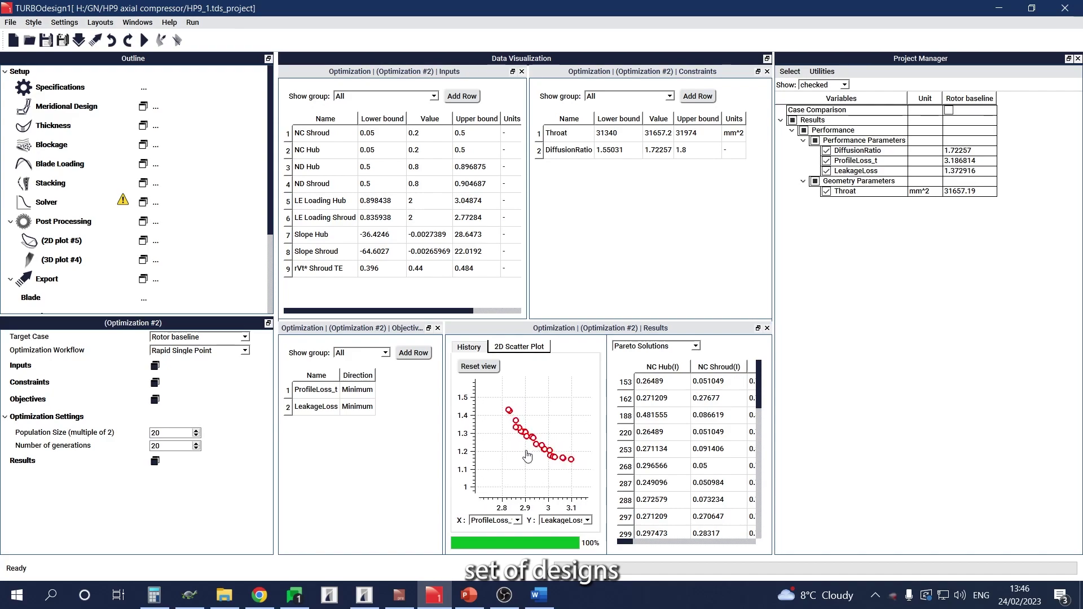
scroll(546, 424, up, 4)
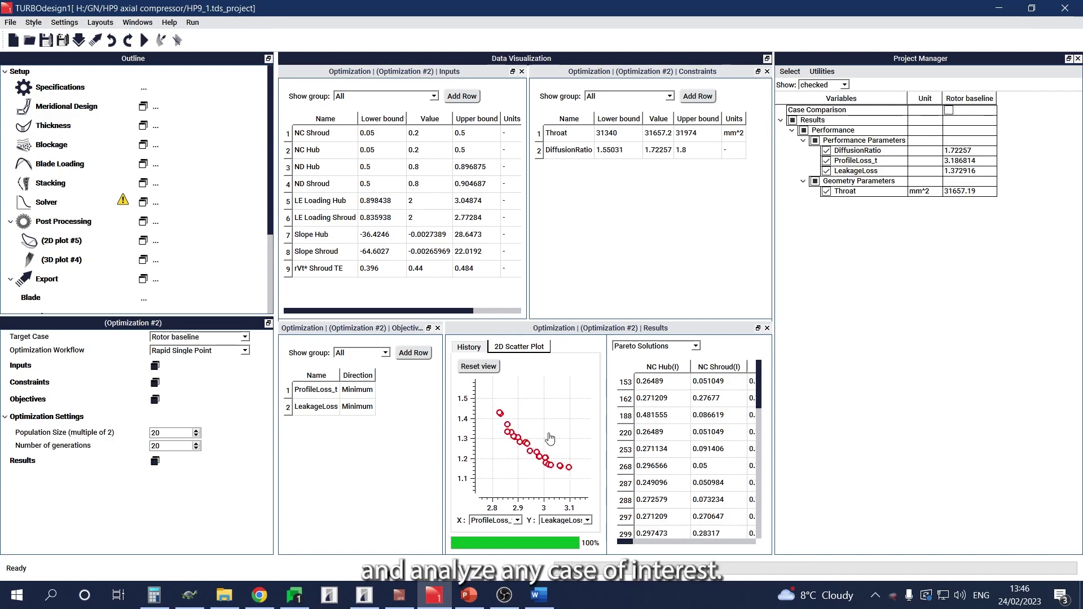
drag(550, 439, 546, 434)
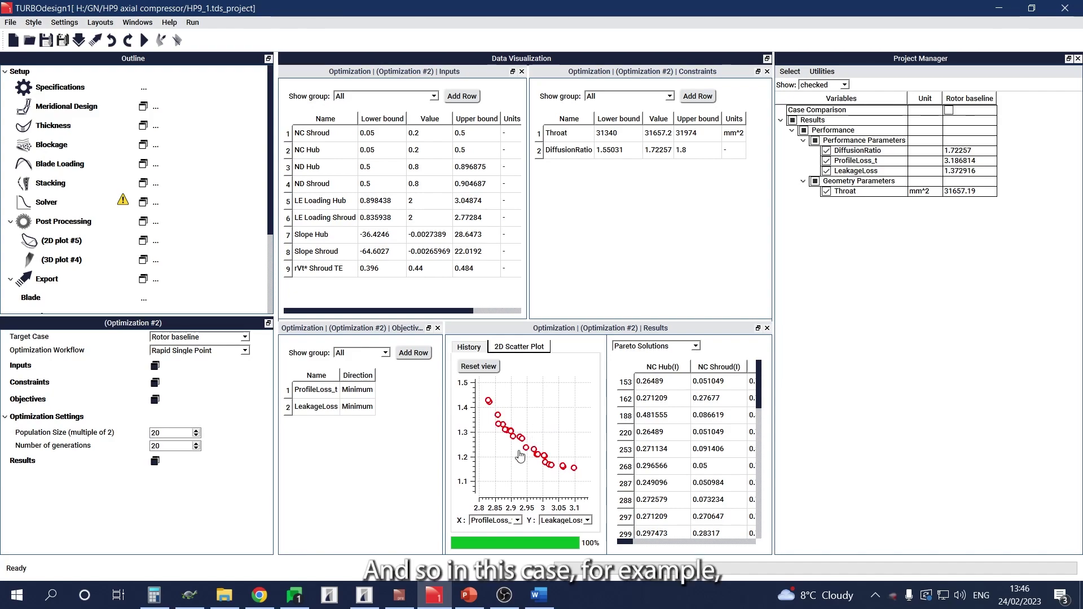
click(526, 449)
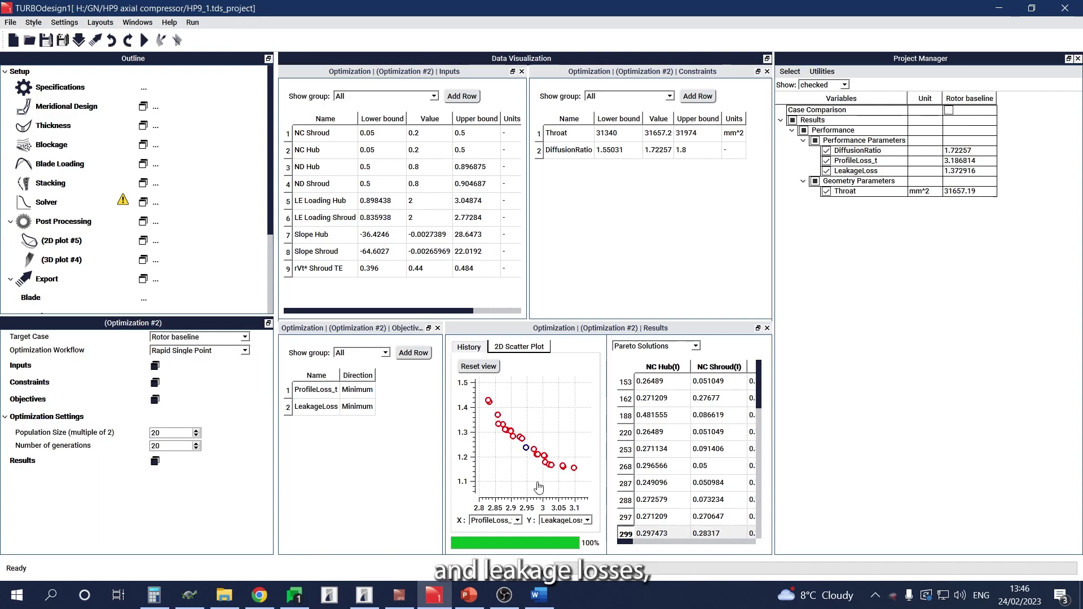
scroll(715, 449, down, 2)
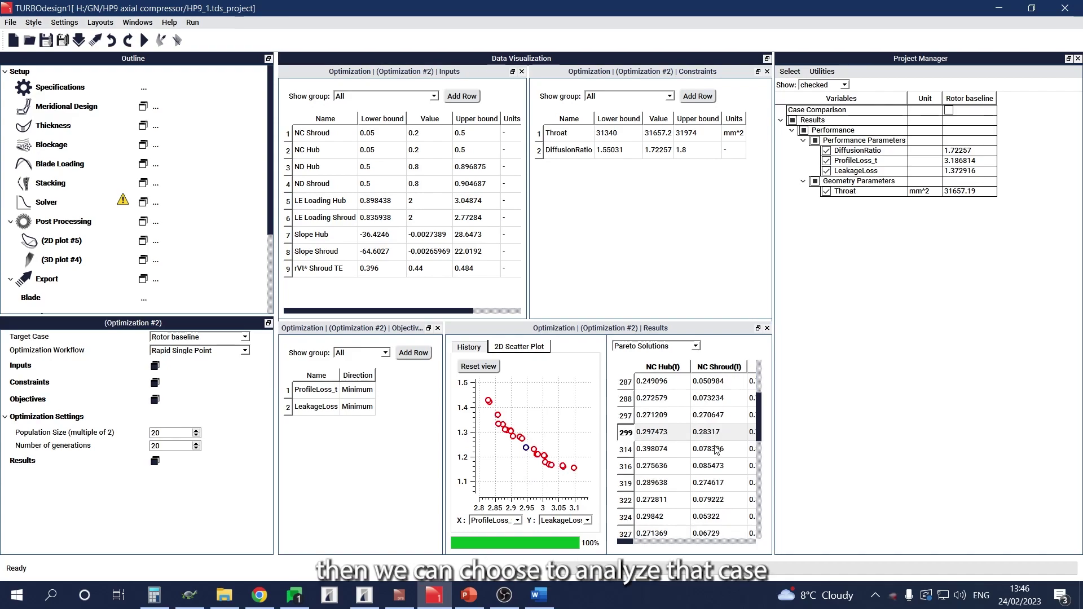
right_click(662, 436)
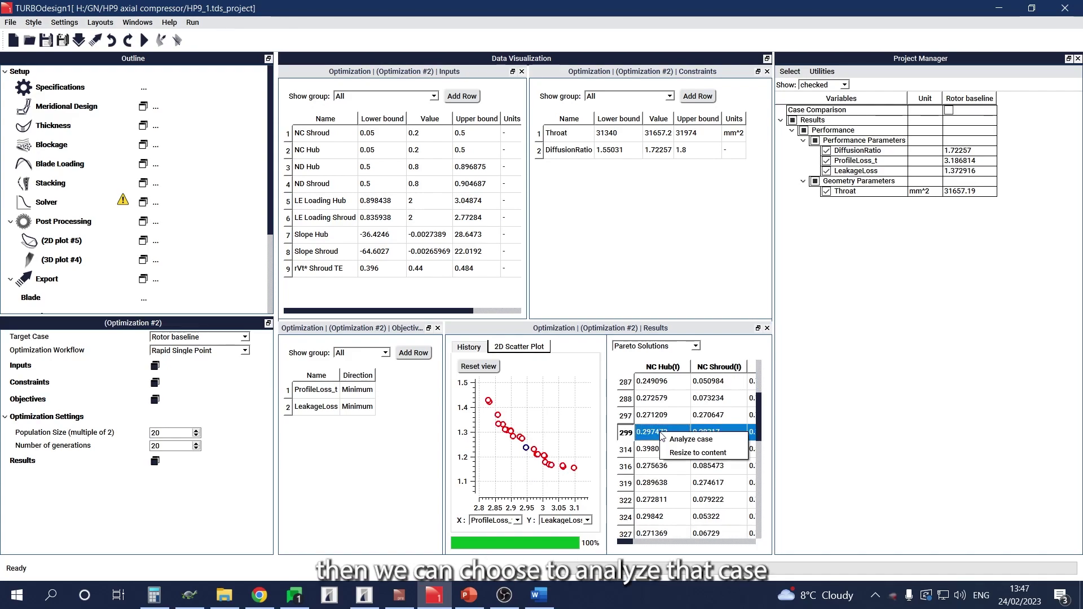
click(715, 438)
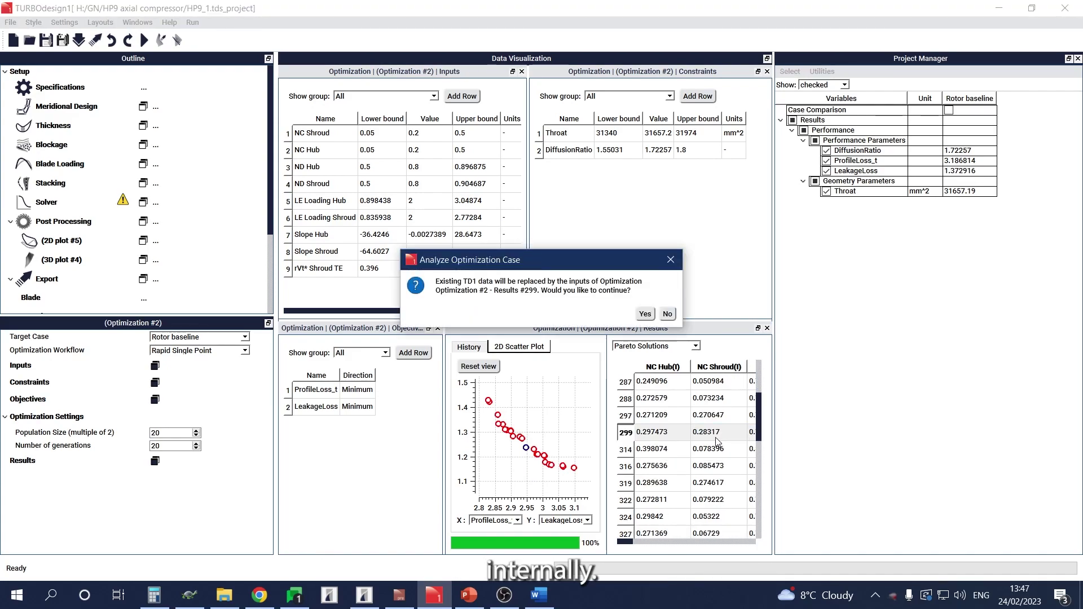
click(644, 314)
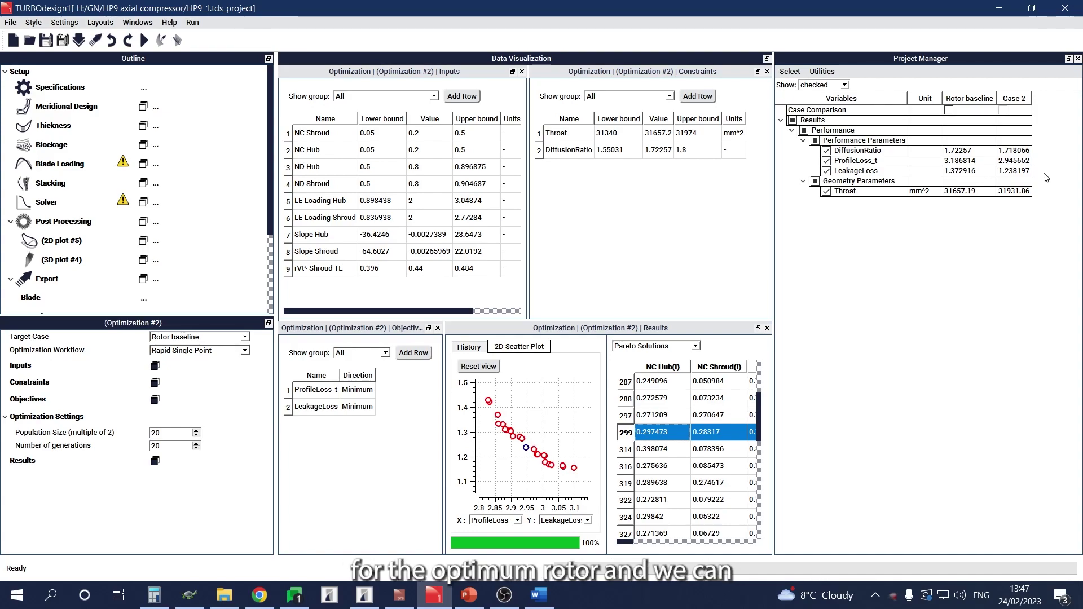
Rename Case 2 as Rotor optimal
right_click(1023, 103)
click(1020, 109)
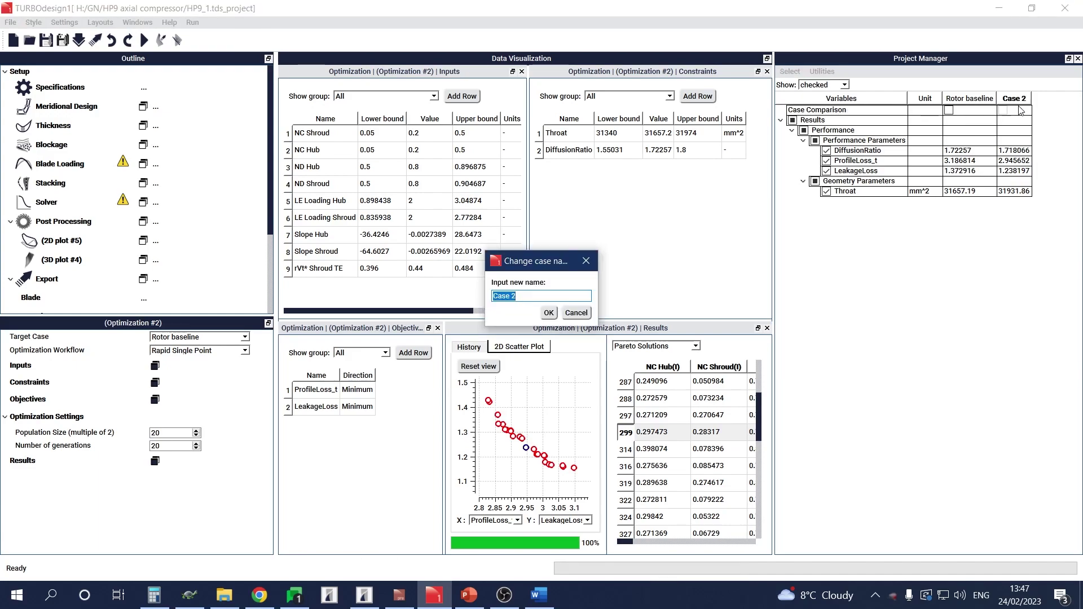
text(Rotor )
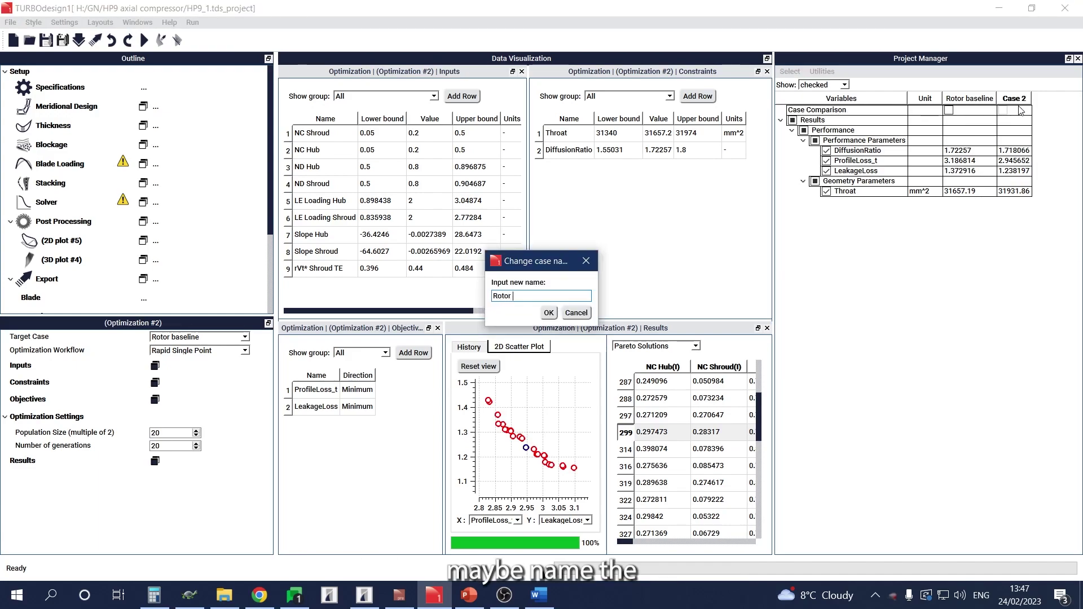
text(optimal)
key(Return)
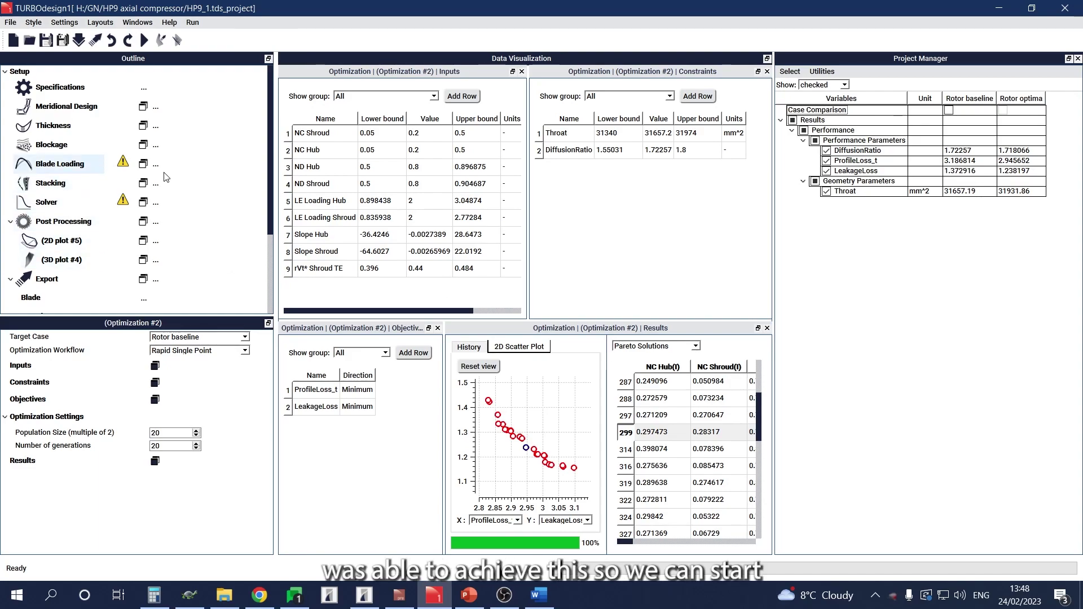
Display the Streamwise Blade Loading and Spanwise rVt* plots side by side, and enable case comparison with Rotor baseline
click(143, 164)
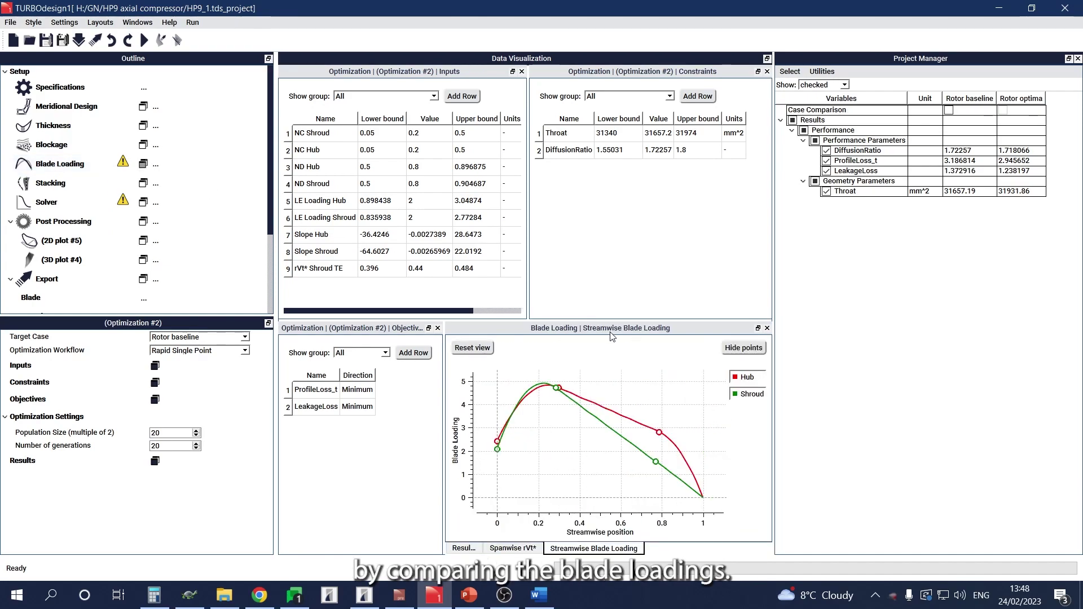
drag(612, 336, 620, 170)
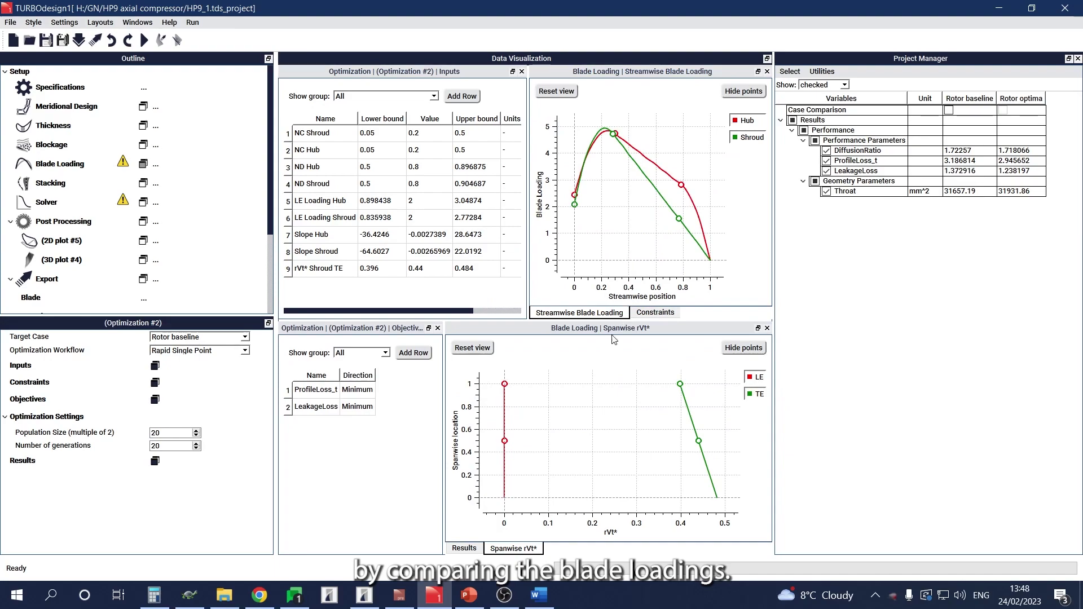
drag(609, 338, 405, 203)
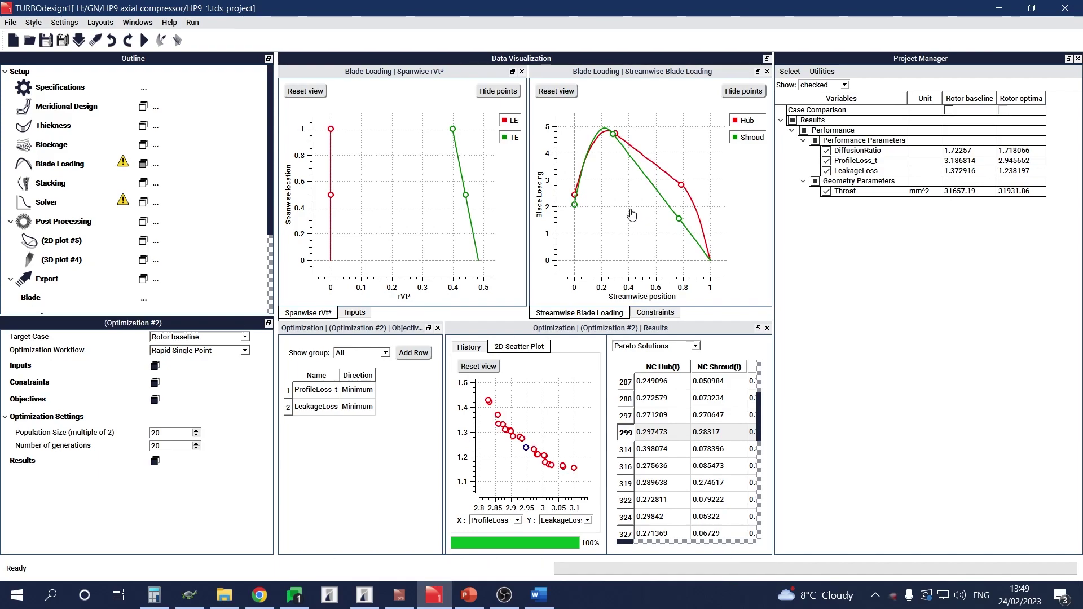
click(949, 111)
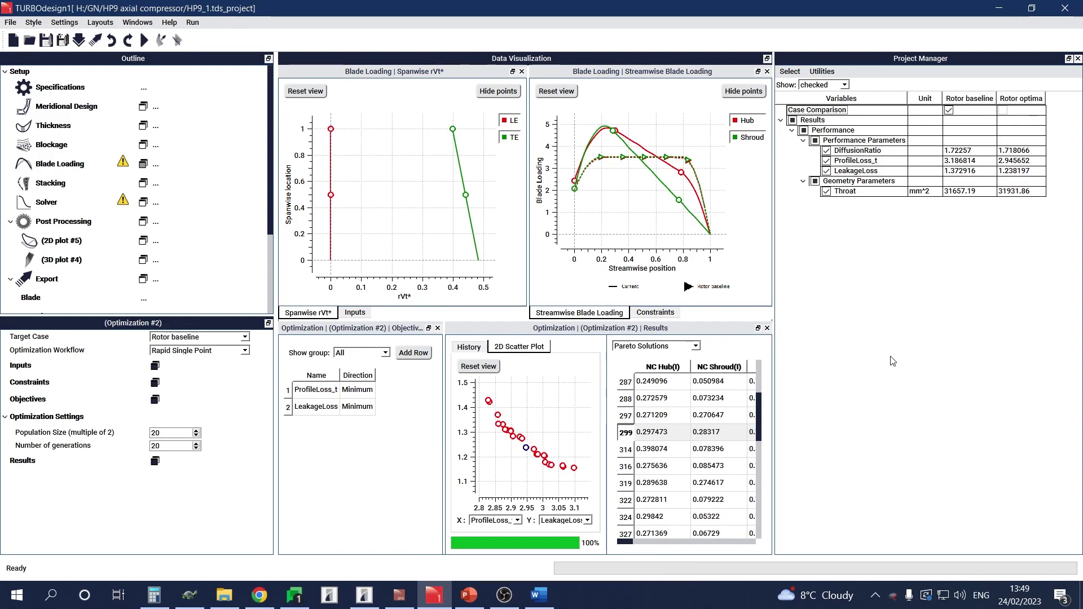
Display the post-processing plots and compare the current blade shape with Rotor baseline in the 3D plot from several angles
click(142, 222)
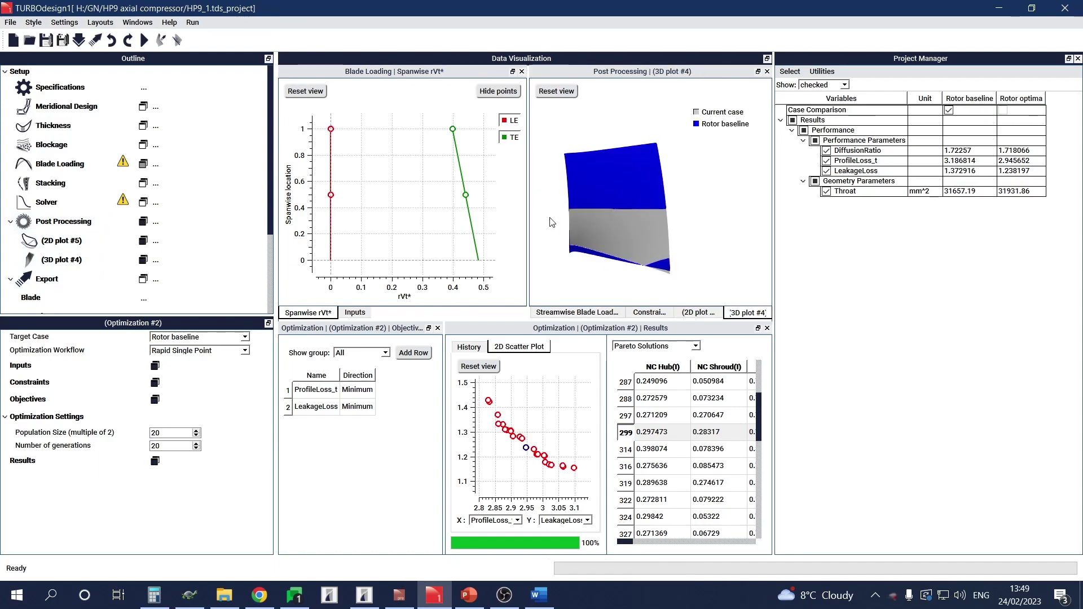
drag(694, 194, 650, 199)
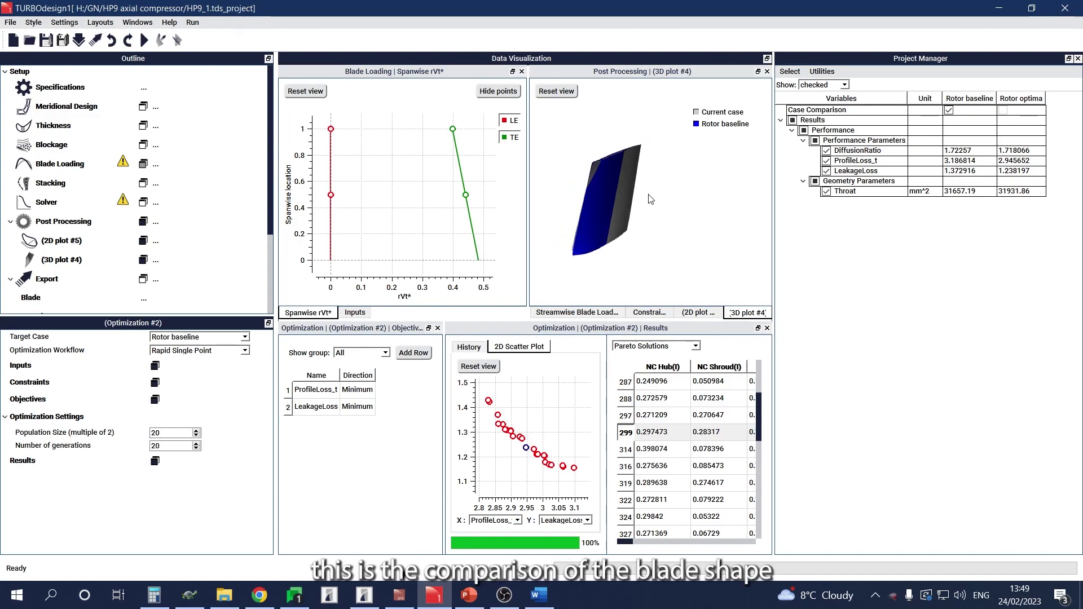
drag(577, 219, 616, 241)
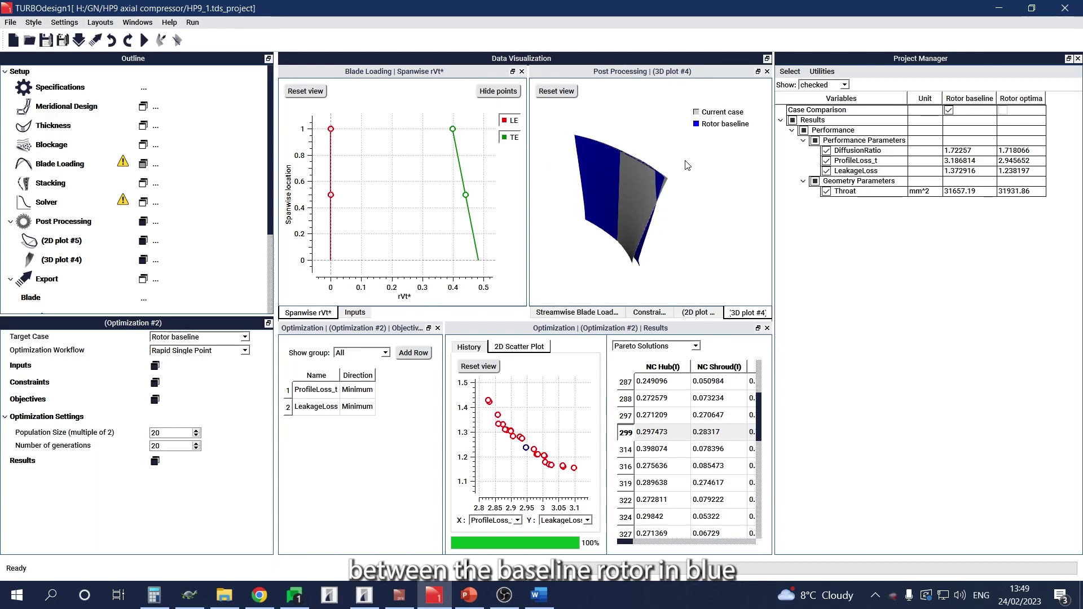
drag(637, 170, 614, 195)
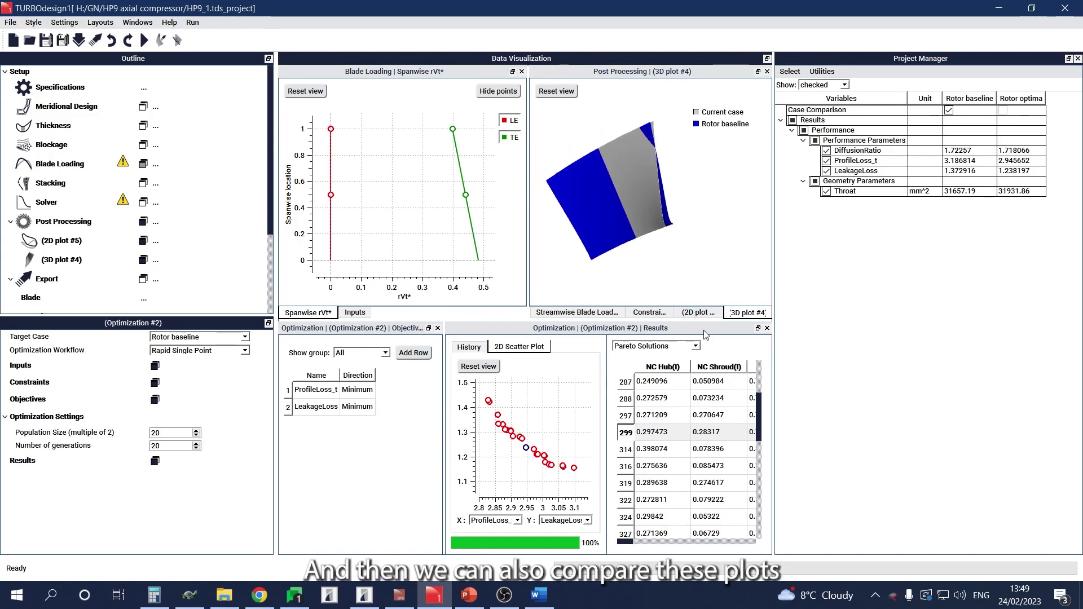
Place 2D plot #5 beside the 3D plot and set its parameter to Mach Number
click(698, 313)
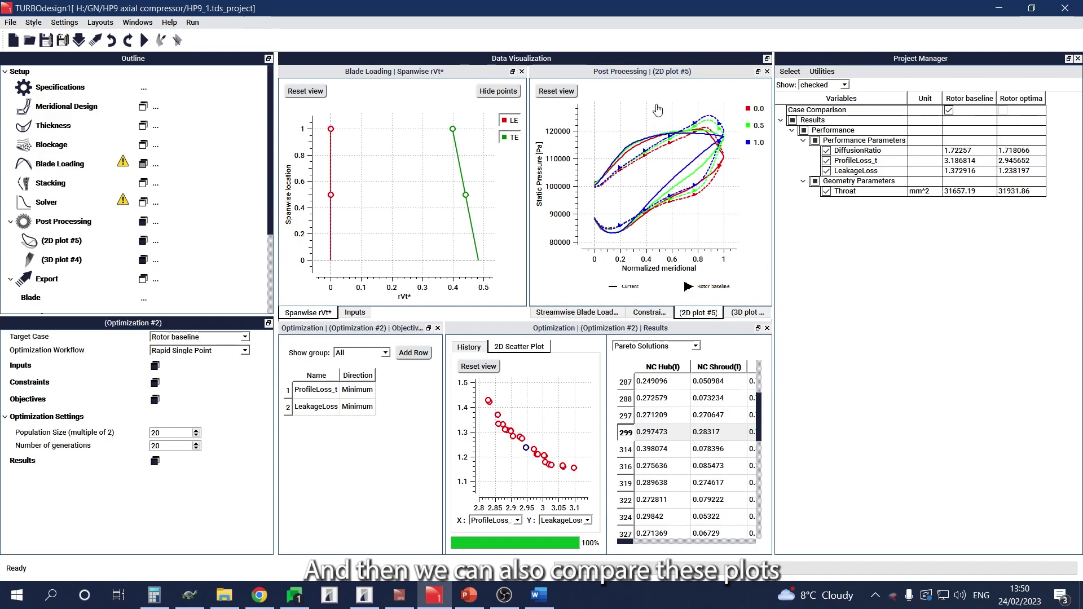
drag(658, 80, 436, 148)
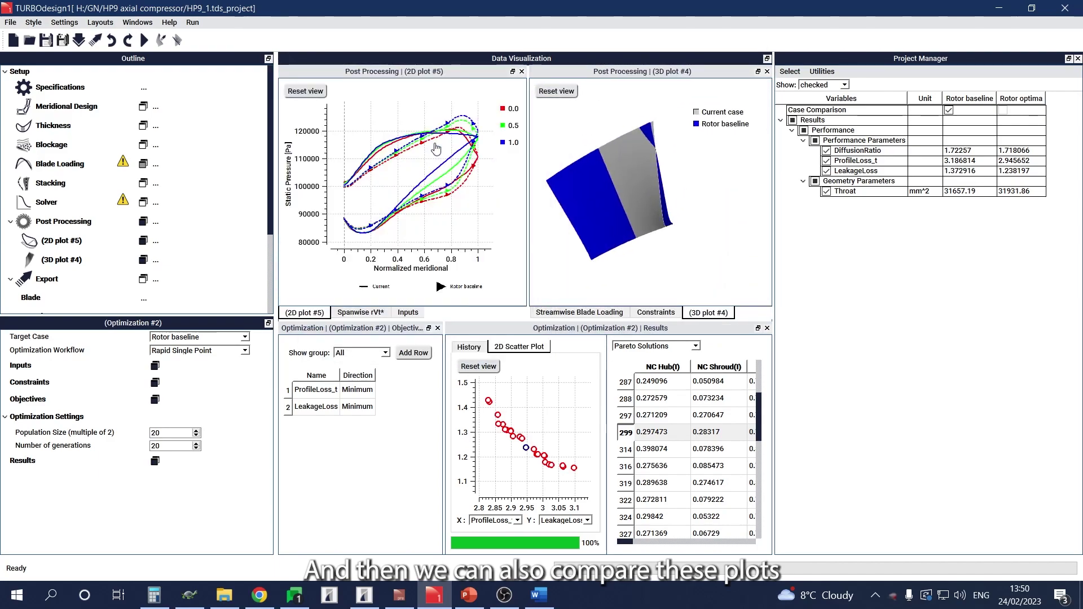
click(63, 242)
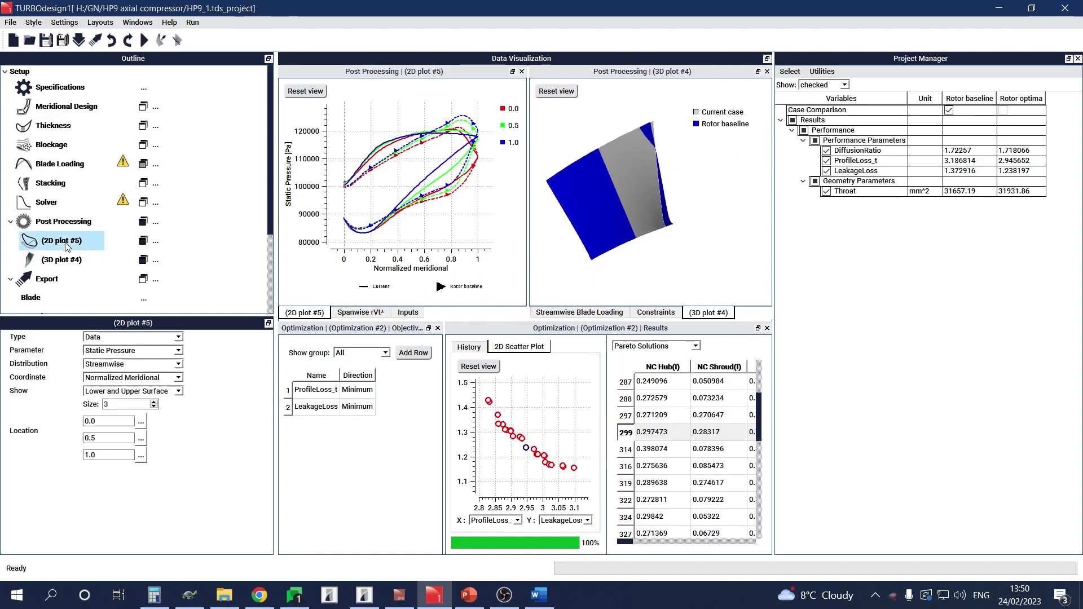
click(140, 351)
scroll(148, 393, down, 1)
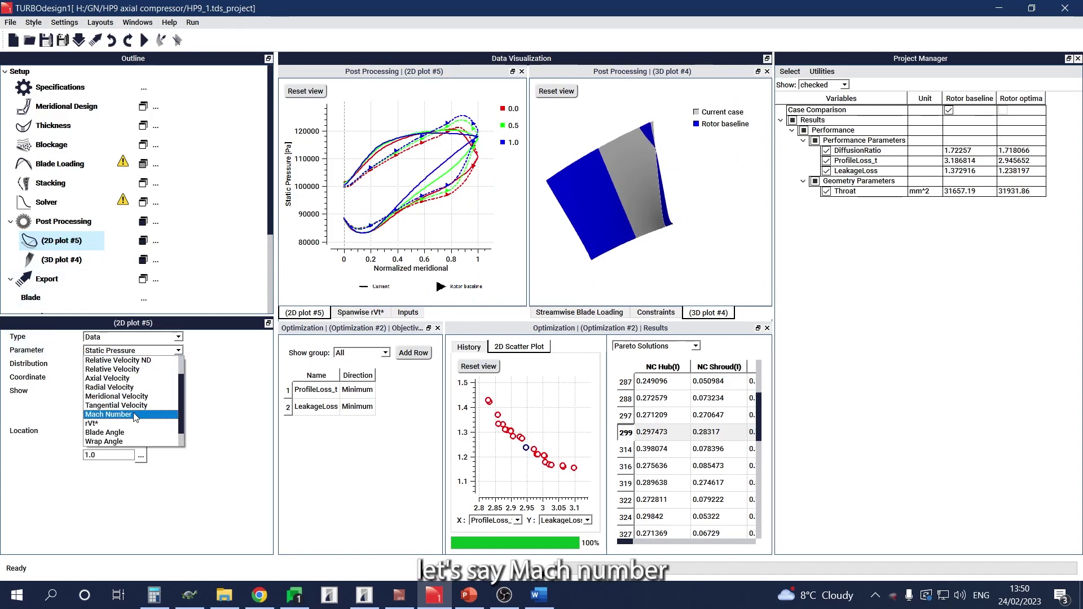
click(135, 417)
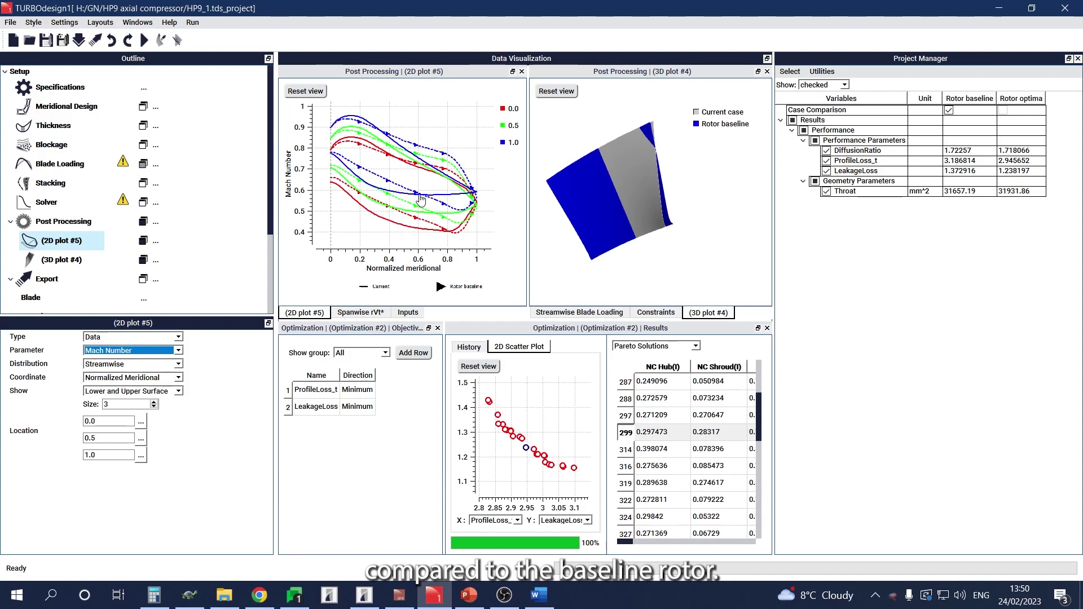
Go to the export options for the optimized rotor design
click(896, 324)
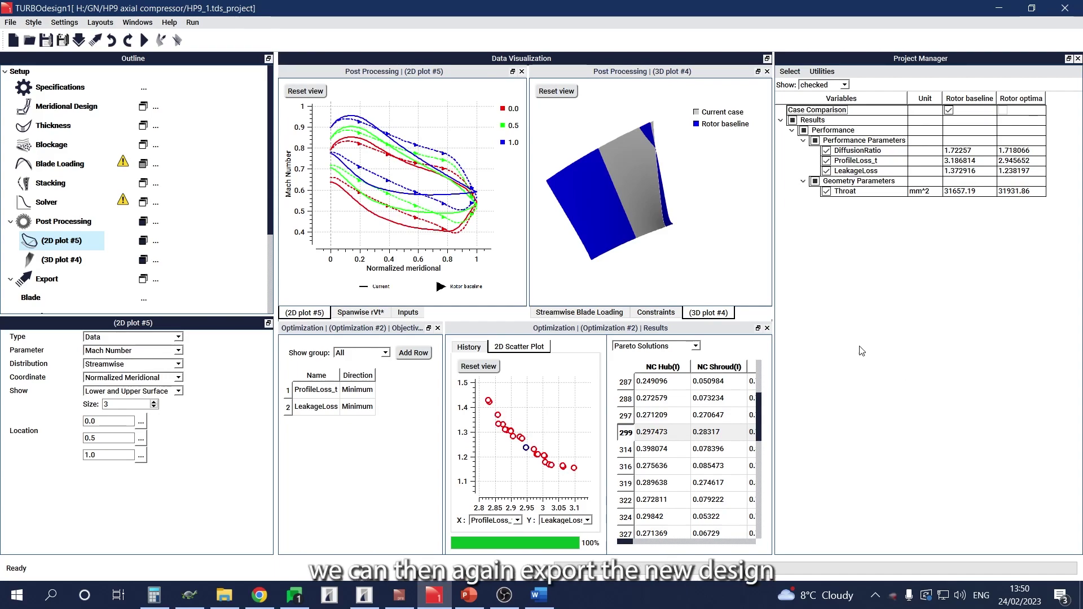
scroll(79, 224, down, 2)
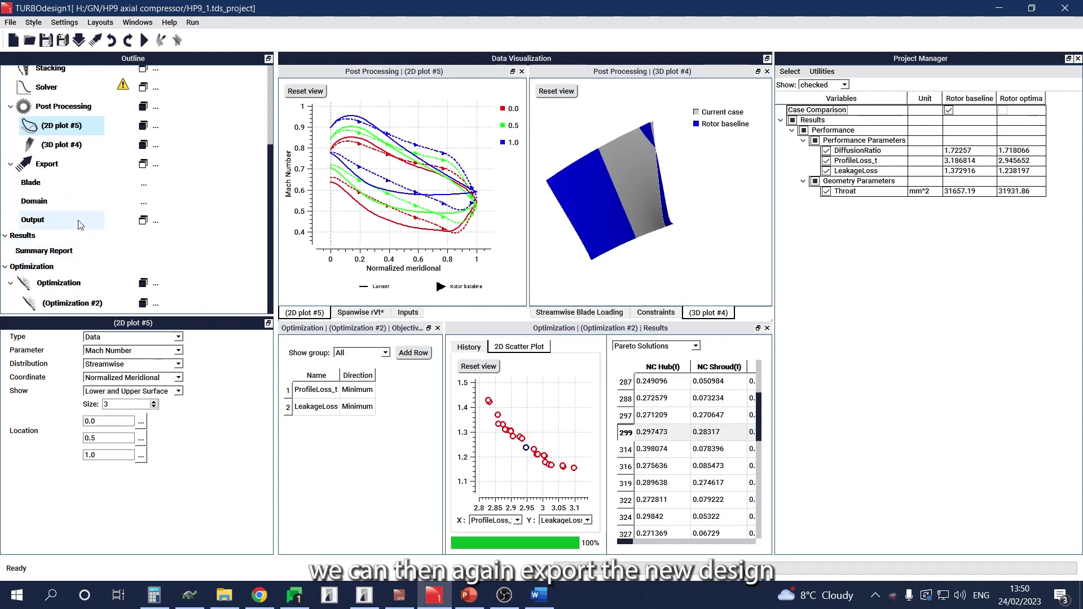